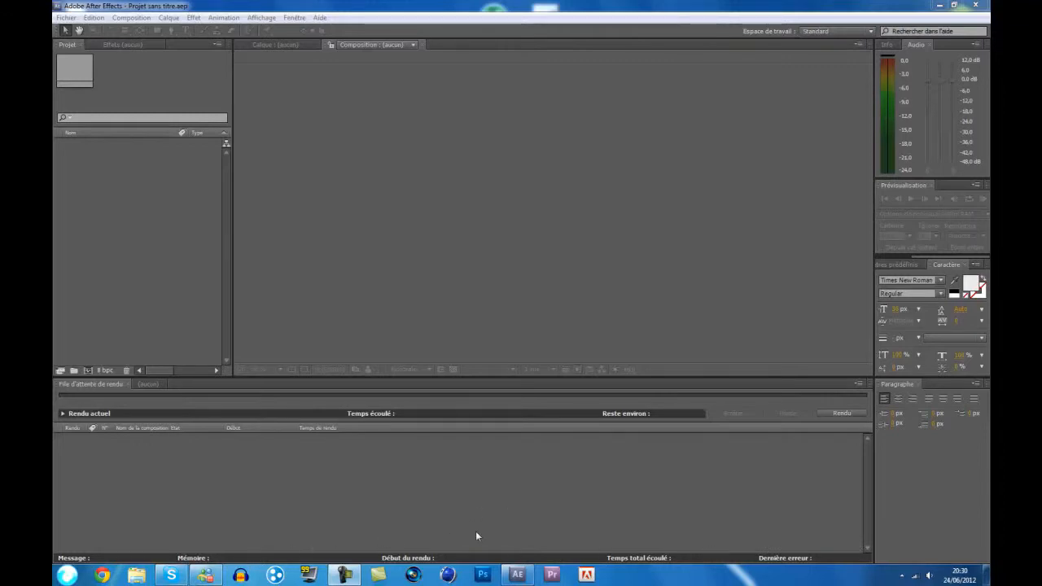
Step: Import Tir coup par coup.mov and 8mm_01.mov into the project from the desktop folder Tuto Muzzle Flash & Ejection de douille
{"action": "mouse_move", "coordinate": [503, 579]}
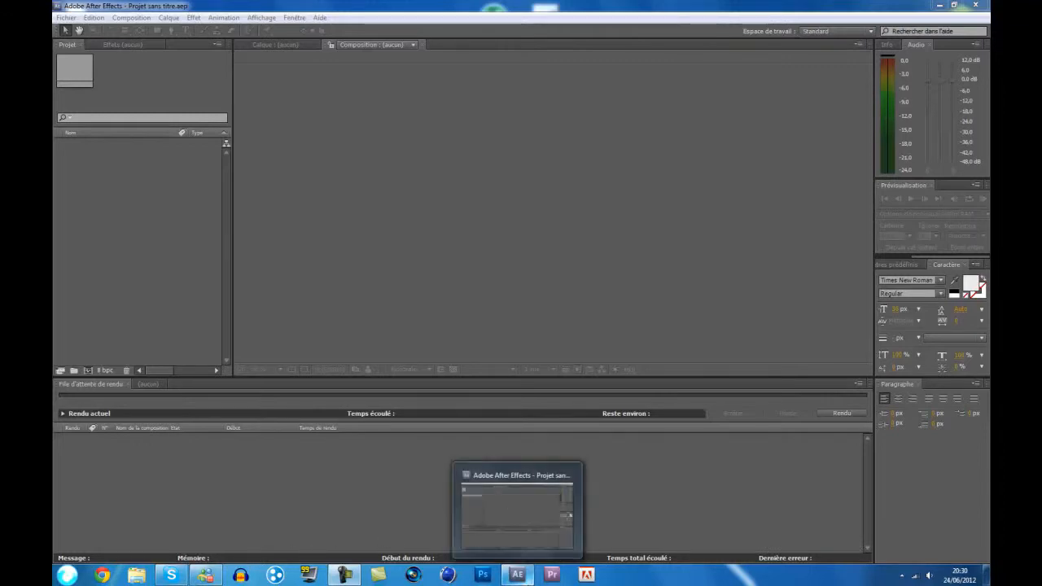
{"action": "left_click", "coordinate": [518, 575]}
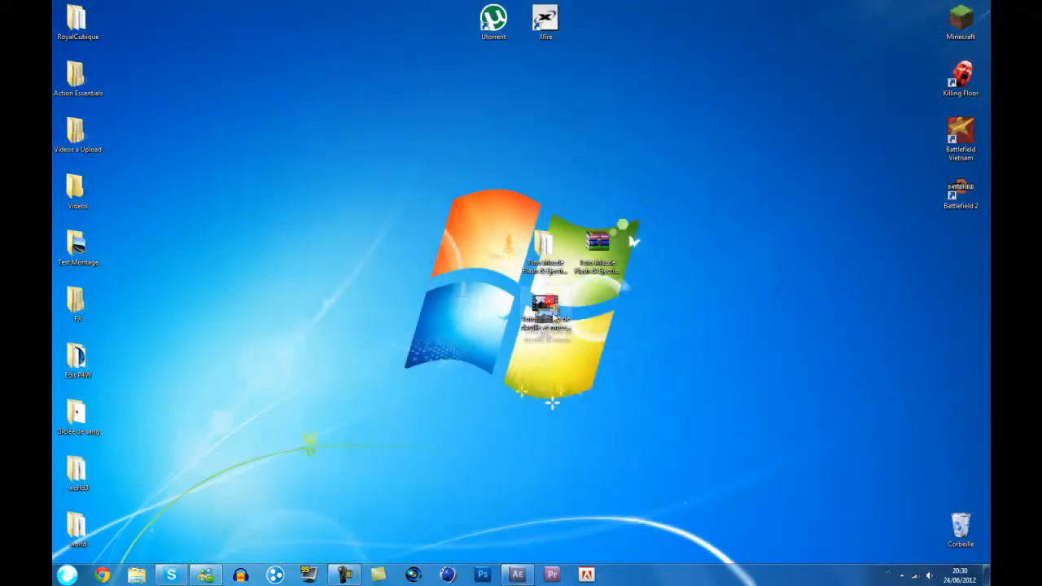
{"action": "double_click", "coordinate": [544, 249]}
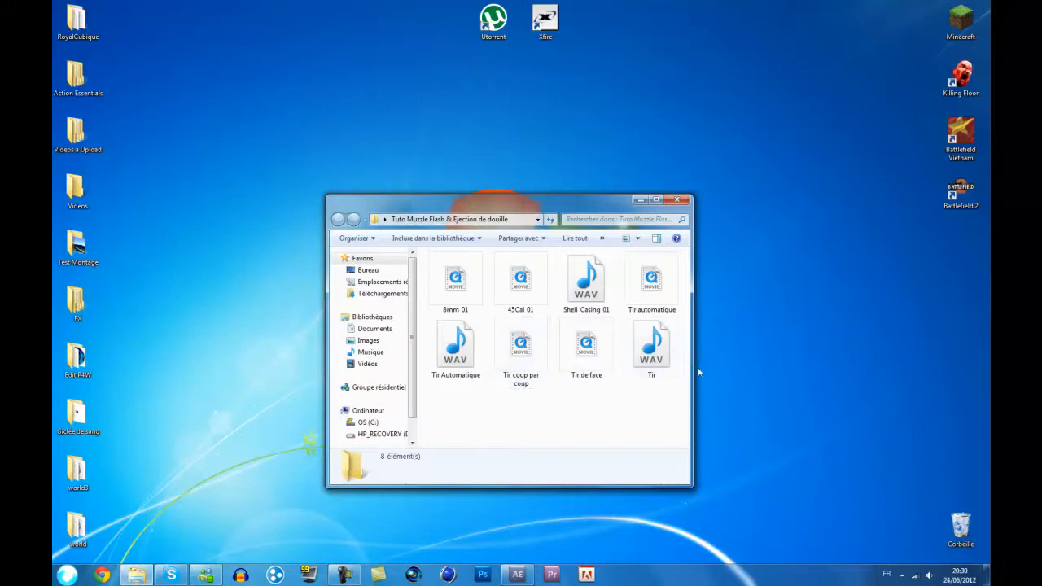
{"action": "left_click_drag", "start_coordinate": [521, 375], "coordinate": [121, 289]}
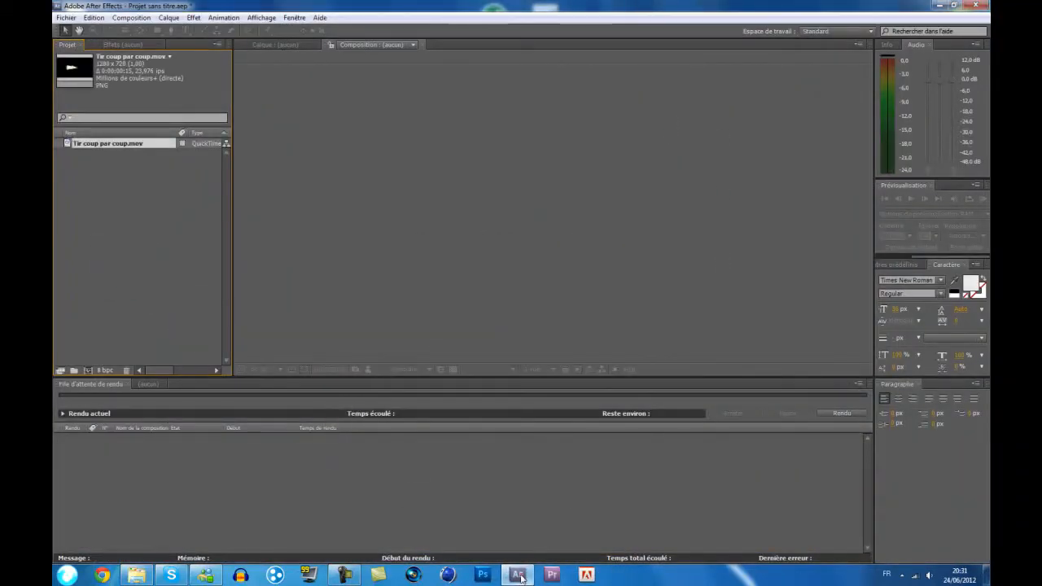
{"action": "left_click", "coordinate": [517, 575]}
{"action": "left_click_drag", "start_coordinate": [455, 280], "coordinate": [114, 259]}
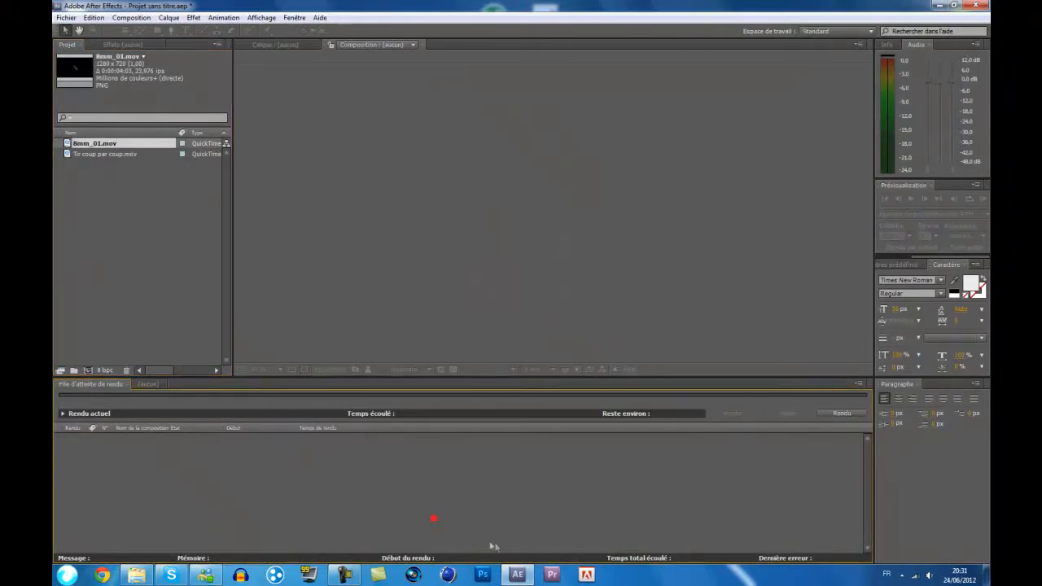
Step: Close the source folder and import the Tuto Ejection de douille et muzzle flah.mp4 footage from the desktop into the project
{"action": "left_click", "coordinate": [516, 580]}
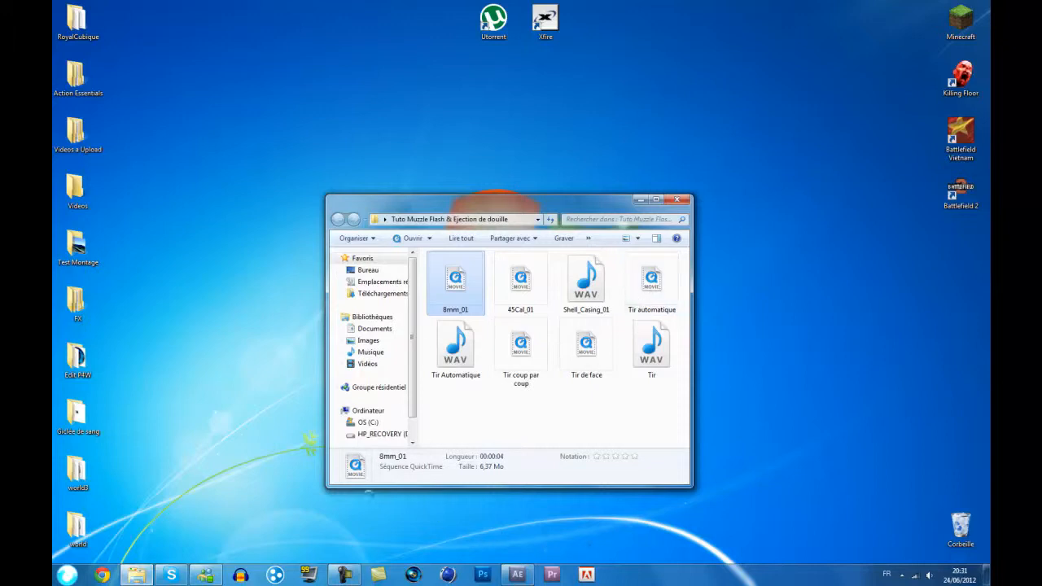
{"action": "left_click", "coordinate": [676, 199]}
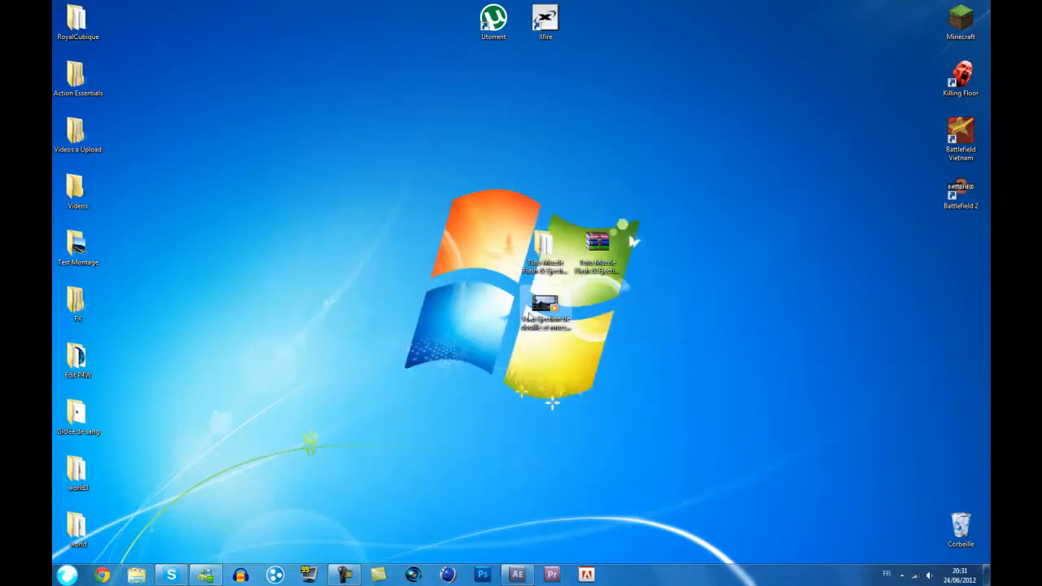
{"action": "left_click_drag", "start_coordinate": [544, 308], "coordinate": [124, 244]}
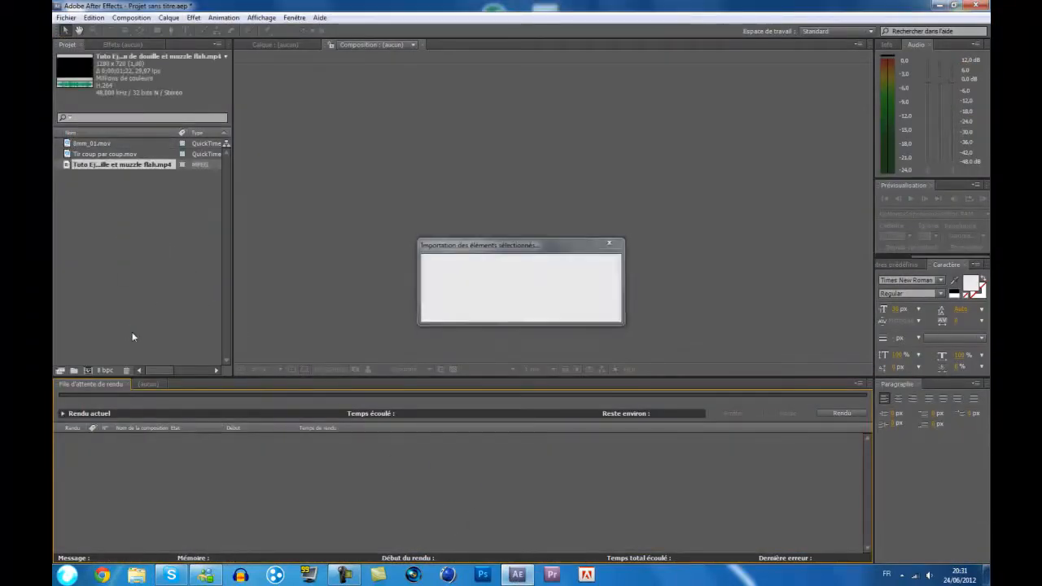
Step: Create a composition from the imported MP4 footage and set the composition viewer to a single view
{"action": "left_click_drag", "start_coordinate": [103, 167], "coordinate": [88, 371]}
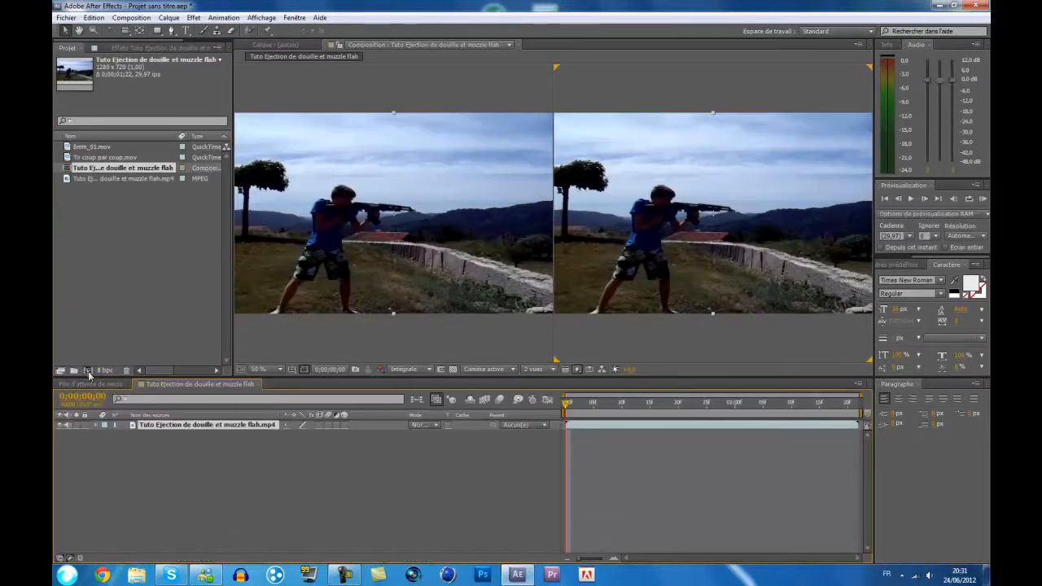
{"action": "left_click", "coordinate": [134, 17]}
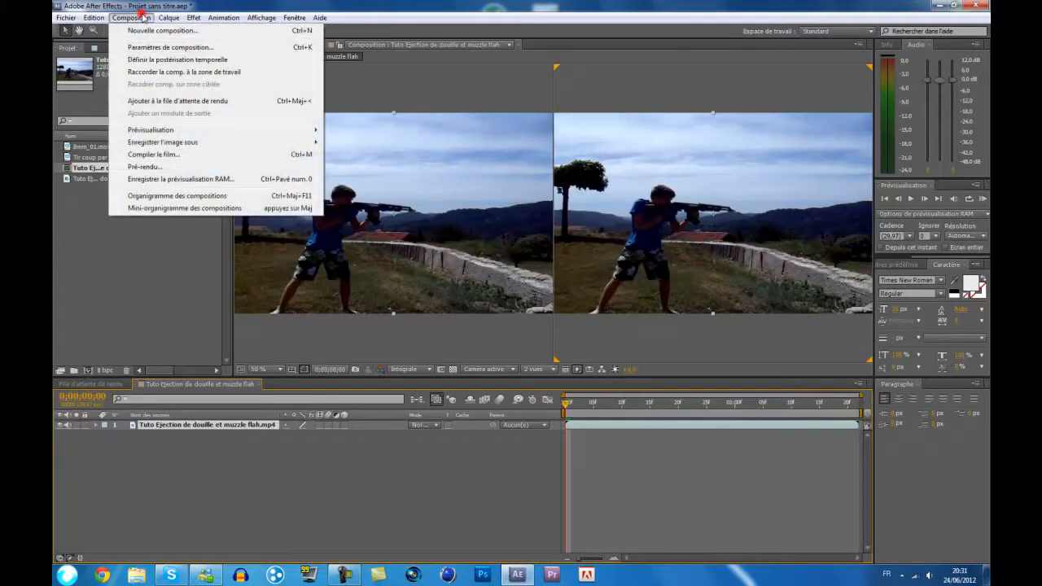
{"action": "left_click", "coordinate": [140, 17]}
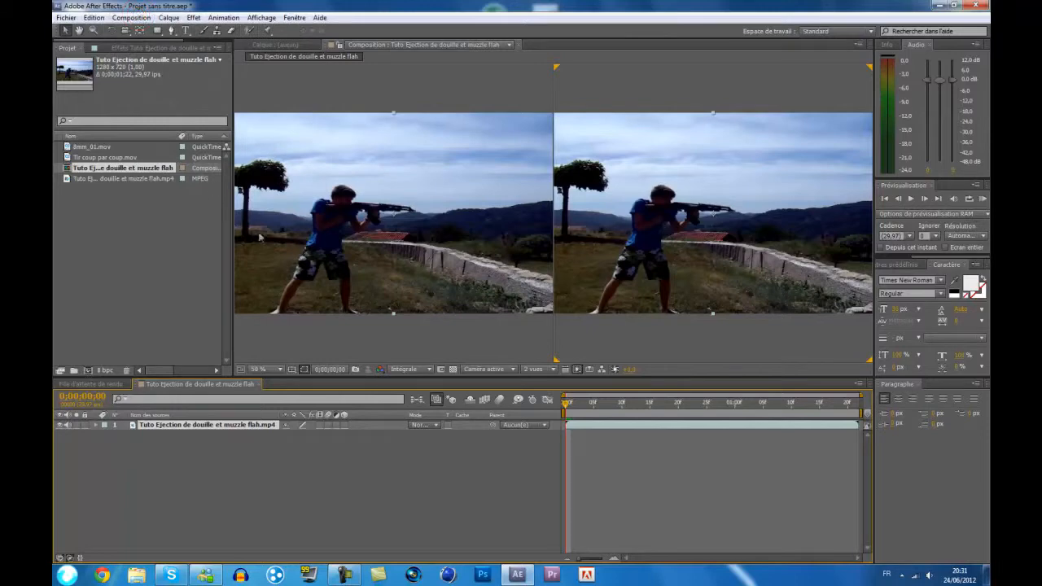
{"action": "left_click", "coordinate": [539, 368]}
{"action": "left_click", "coordinate": [552, 382]}
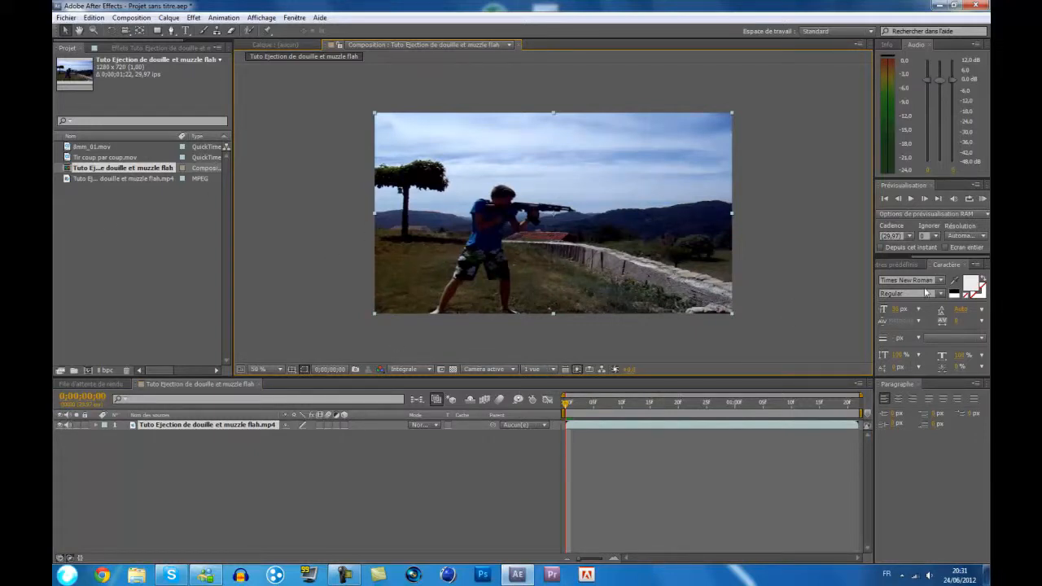
Step: Play the footage and step through its frames to locate the moment of the first shot
{"action": "key", "text": "space"}
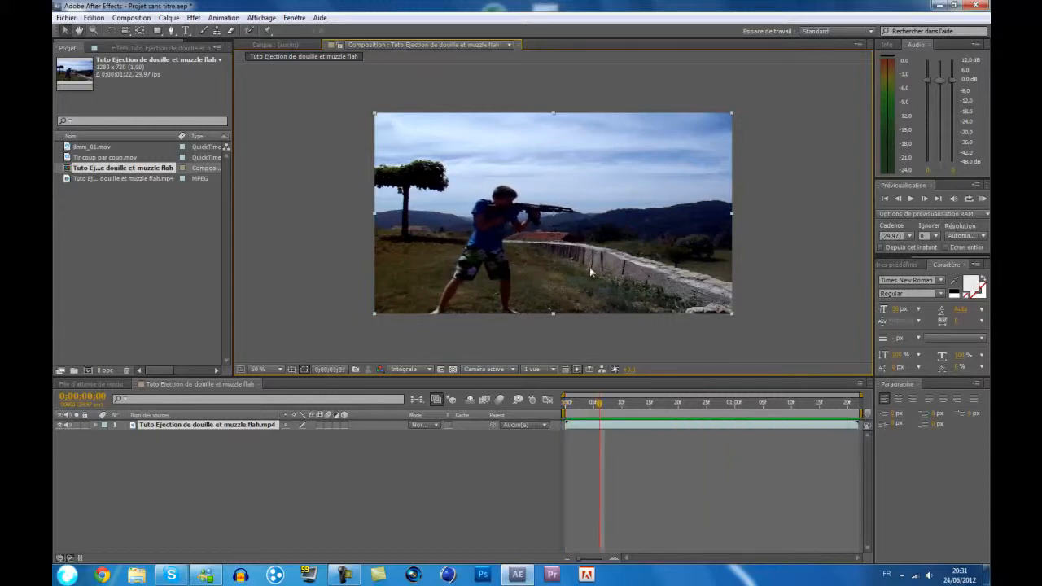
{"action": "left_click_drag", "start_coordinate": [595, 403], "coordinate": [549, 415]}
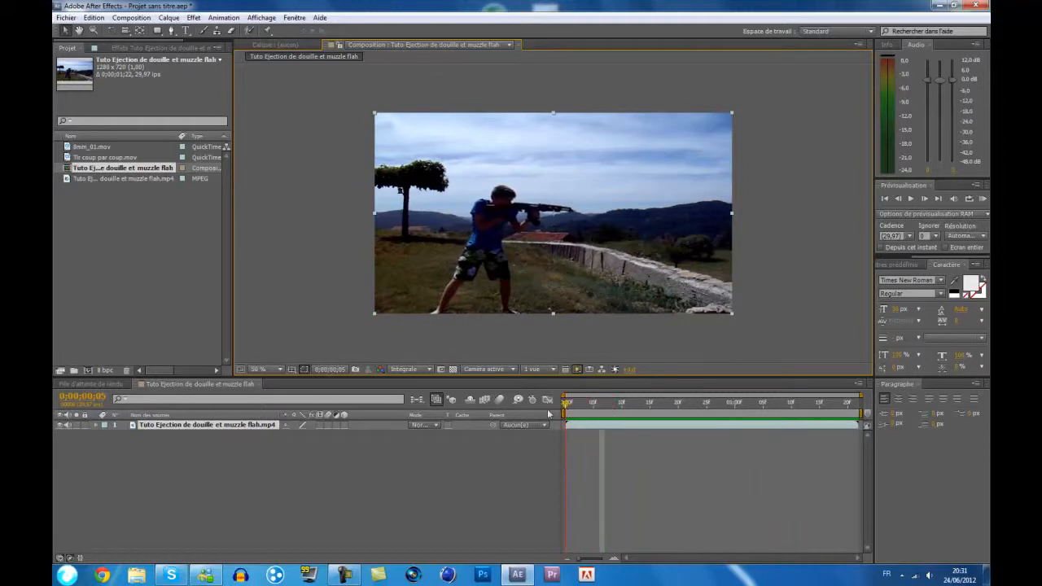
{"action": "left_click", "coordinate": [926, 200]}
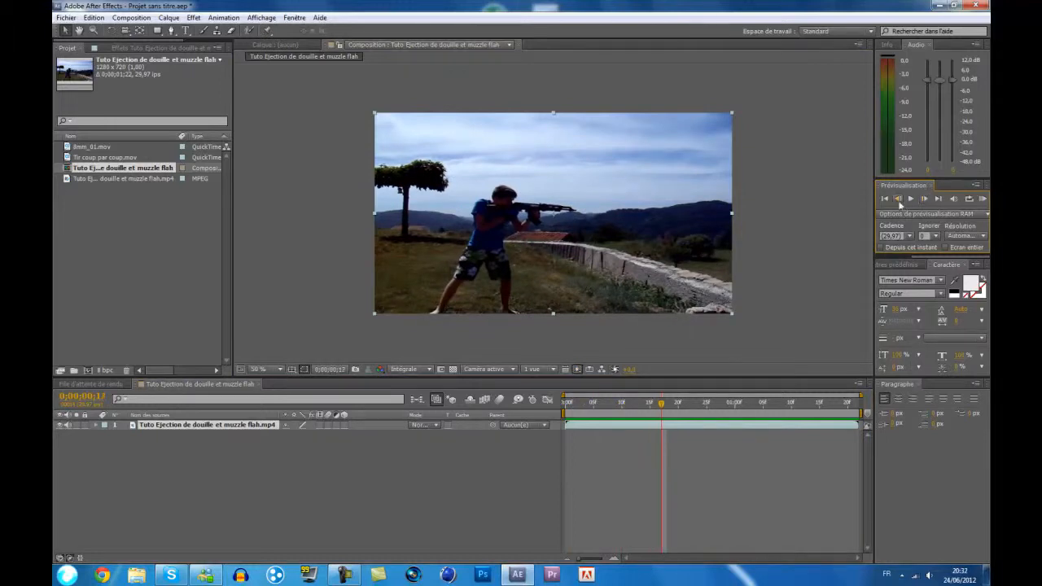
{"action": "left_click", "coordinate": [898, 200]}
{"action": "left_click", "coordinate": [899, 199]}
{"action": "left_click", "coordinate": [899, 199]}
{"action": "left_click", "coordinate": [899, 200]}
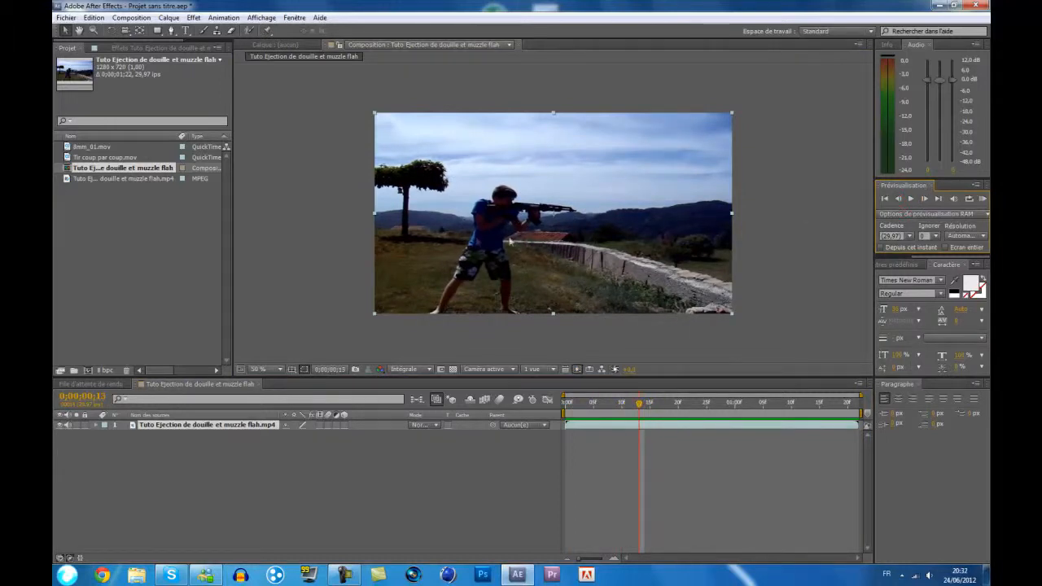
Step: Add Tir coup par coup.mov as a layer above the footage, starting at 0;00;00;17
{"action": "left_click", "coordinate": [924, 201]}
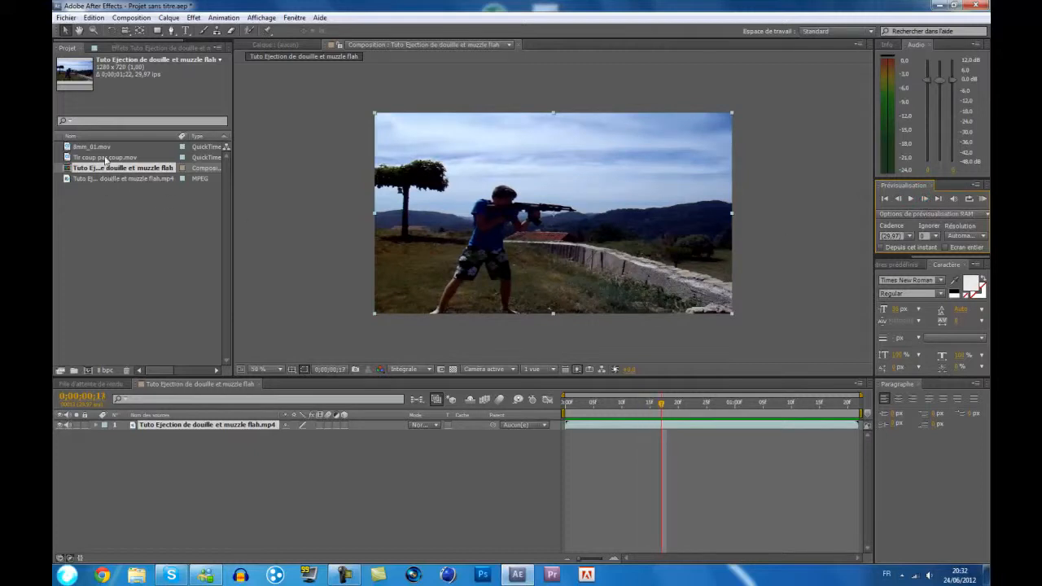
{"action": "left_click_drag", "start_coordinate": [96, 159], "coordinate": [167, 427]}
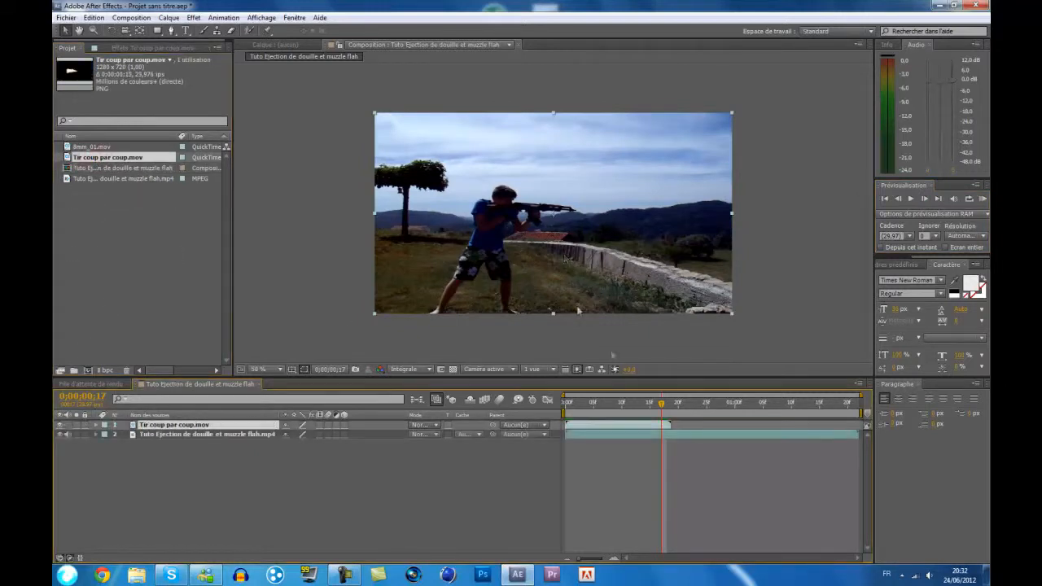
{"action": "left_click_drag", "start_coordinate": [625, 424], "coordinate": [717, 423]}
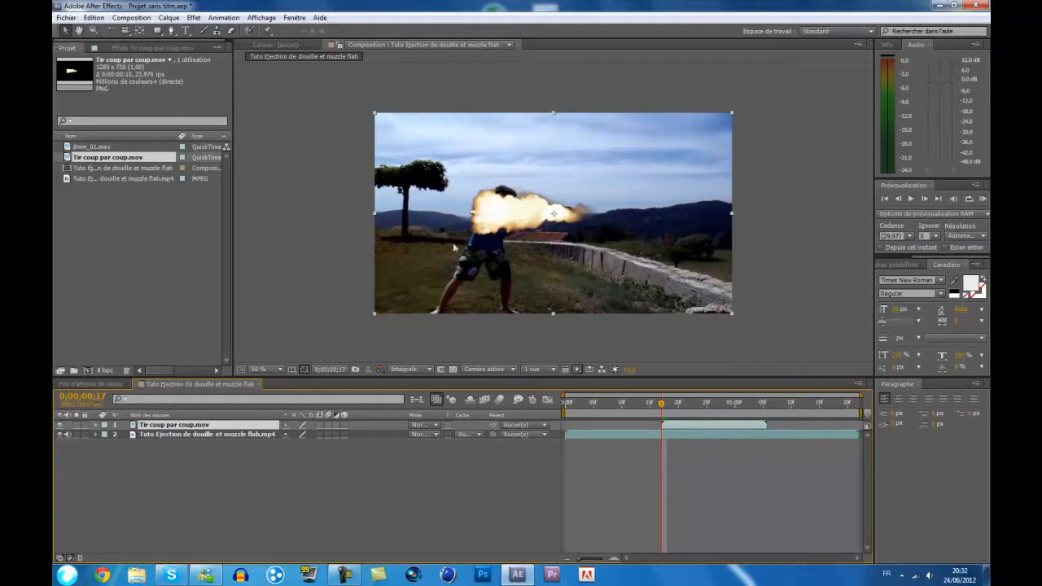
Step: Scale down the muzzle flash, rotate it slightly clockwise and align it with the tip of the rifle barrel
{"action": "left_click_drag", "start_coordinate": [376, 313], "coordinate": [577, 219]}
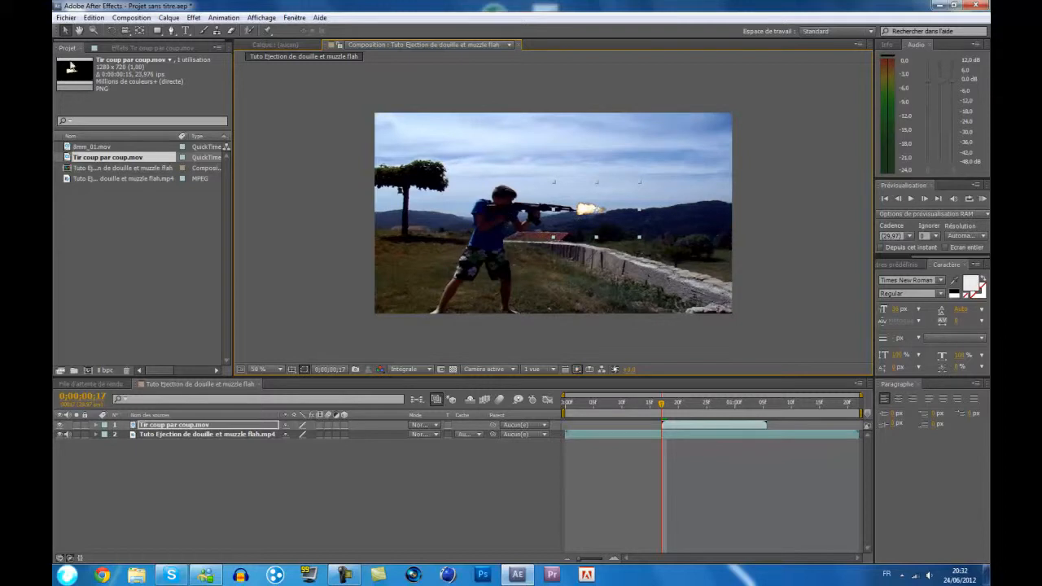
{"action": "left_click", "coordinate": [113, 30]}
{"action": "left_click_drag", "start_coordinate": [645, 219], "coordinate": [641, 232]}
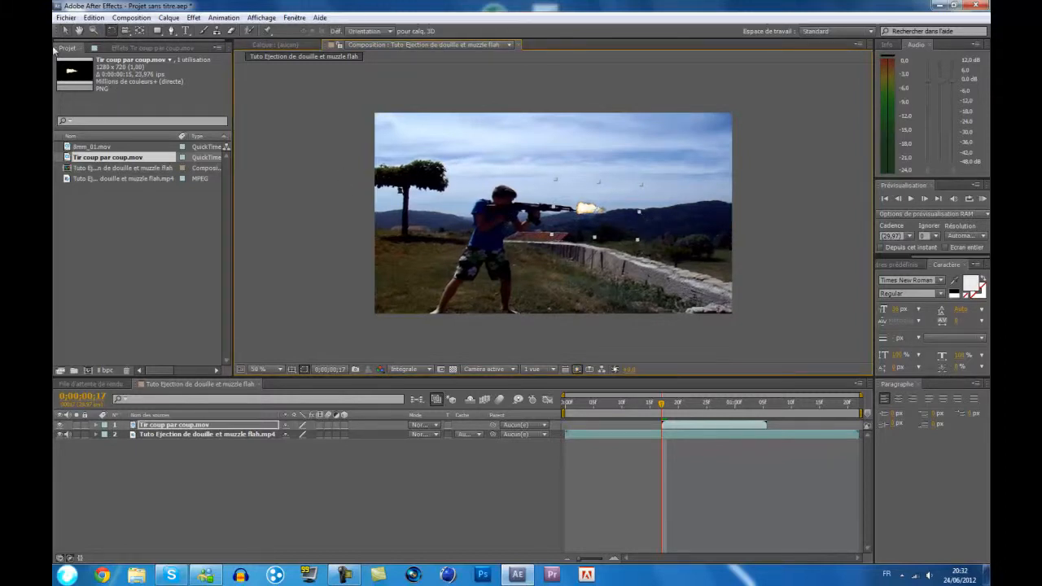
{"action": "left_click", "coordinate": [65, 31]}
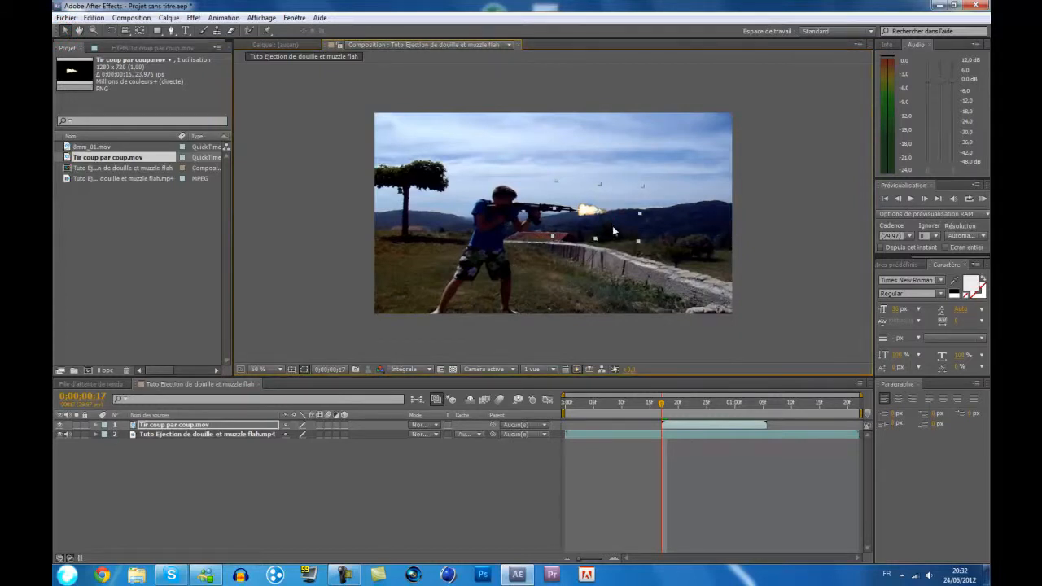
{"action": "scroll", "coordinate": [615, 228], "scroll_direction": "up", "scroll_amount": 1}
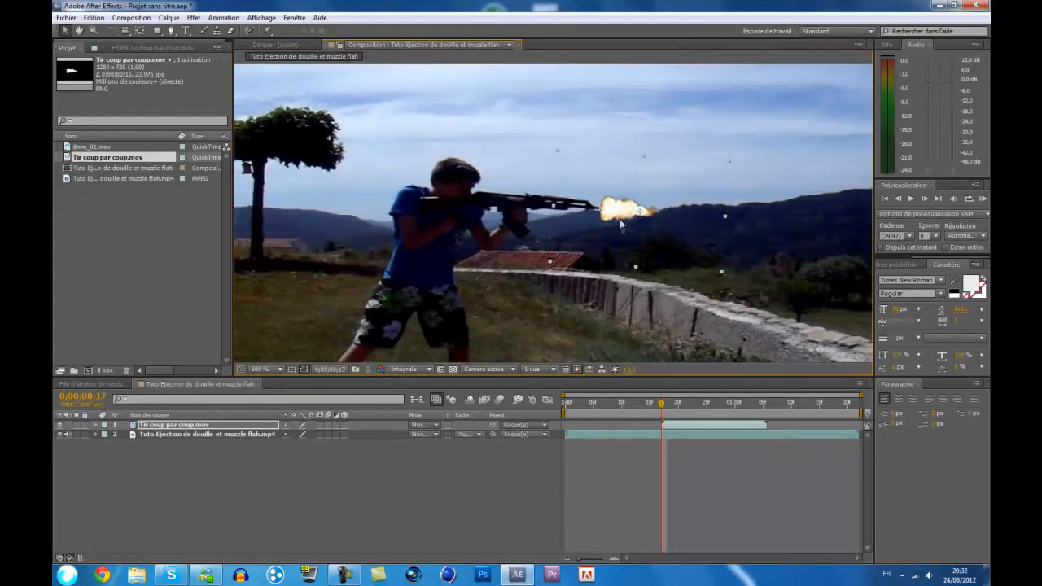
{"action": "scroll", "coordinate": [639, 298], "scroll_direction": "down", "scroll_amount": 1}
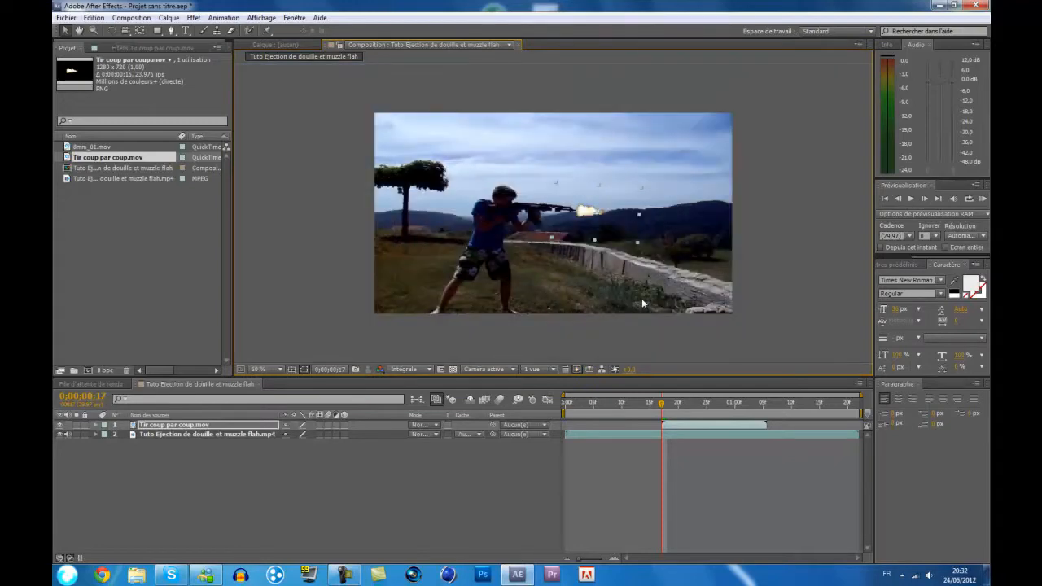
{"action": "scroll", "coordinate": [641, 298], "scroll_direction": "up", "scroll_amount": 1}
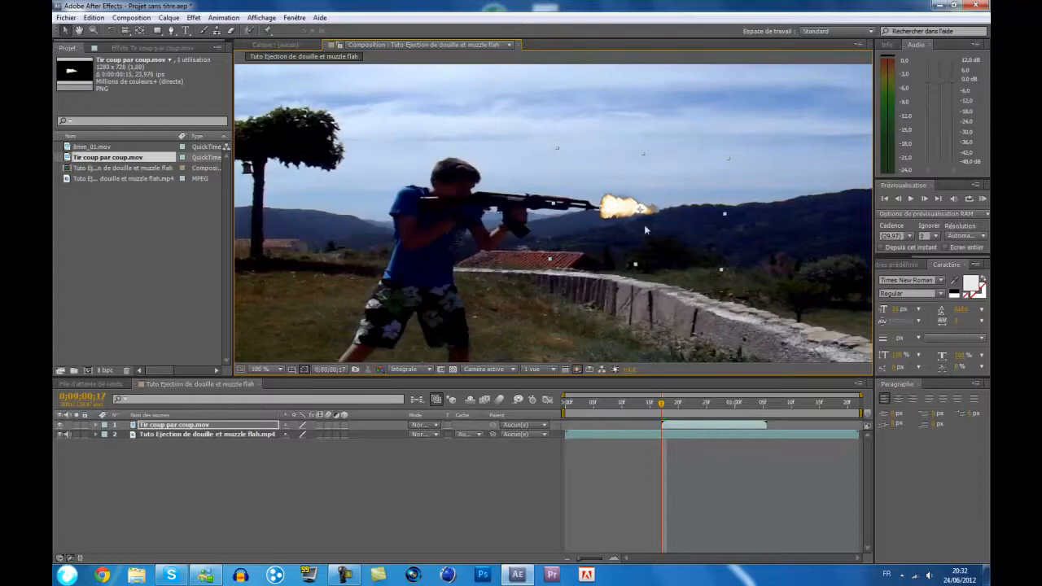
{"action": "left_click", "coordinate": [518, 573]}
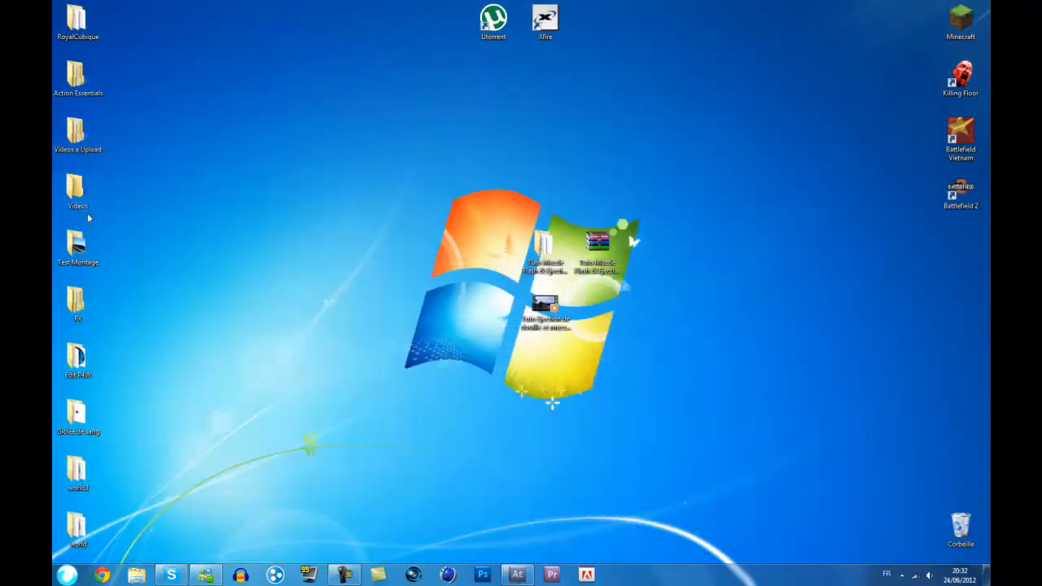
{"action": "double_click", "coordinate": [511, 18]}
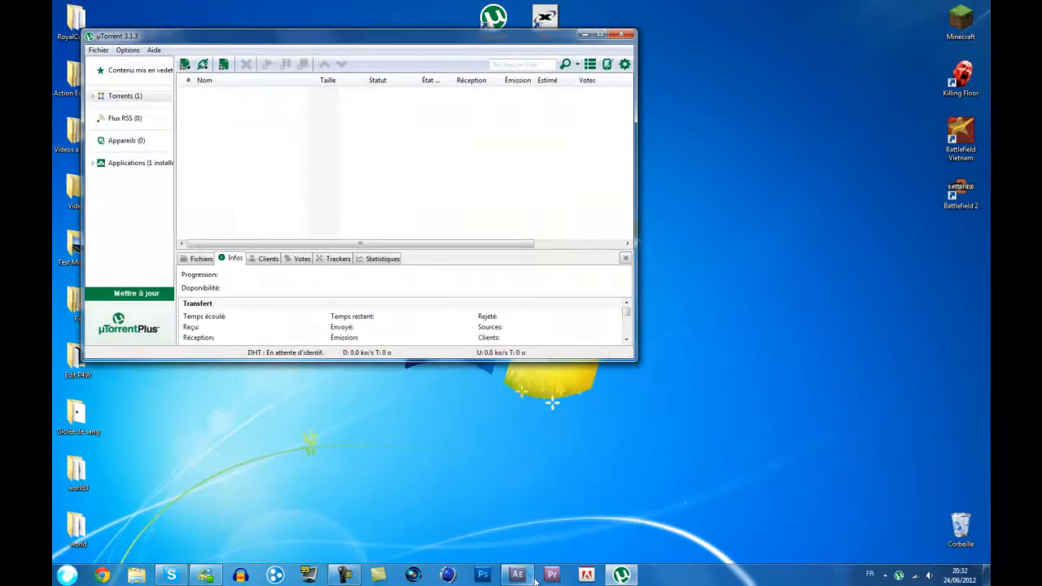
{"action": "left_click", "coordinate": [518, 574]}
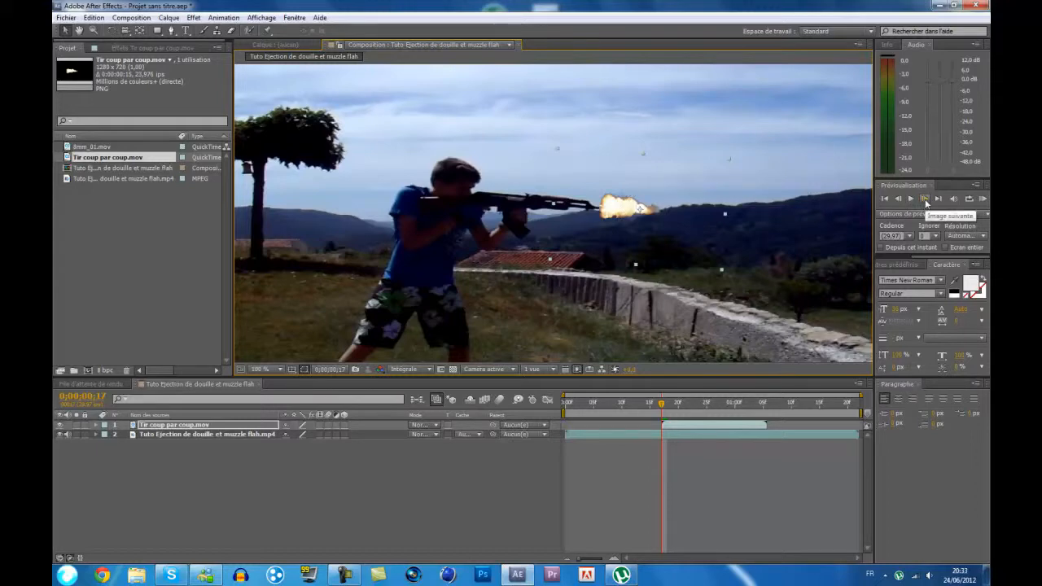
Step: Duplicate the muzzle flash layer for the second shot, start the copy at 0;00;00;29 and align it with the barrel
{"action": "left_click", "coordinate": [924, 199]}
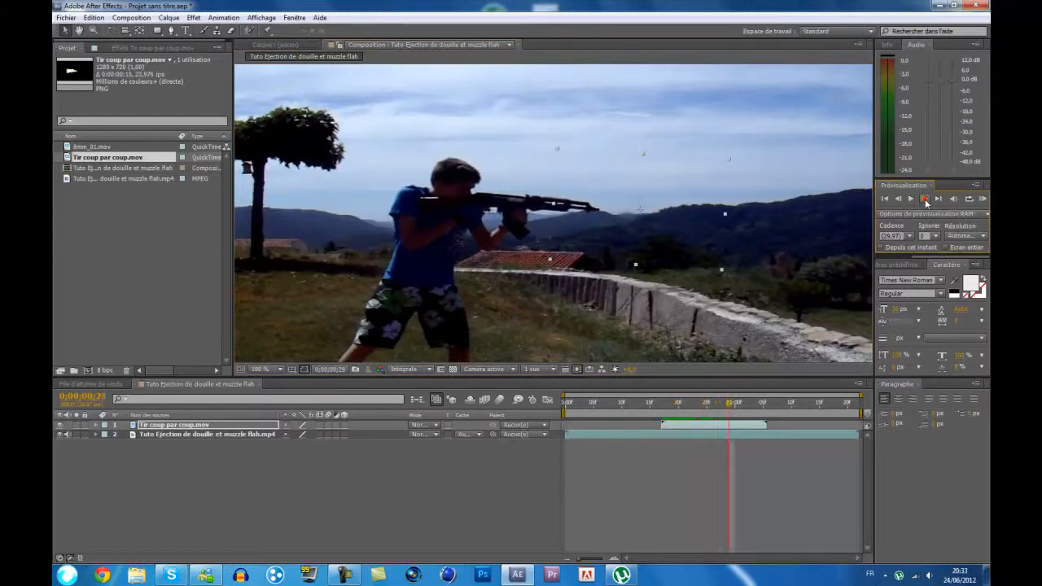
{"action": "left_click", "coordinate": [148, 426]}
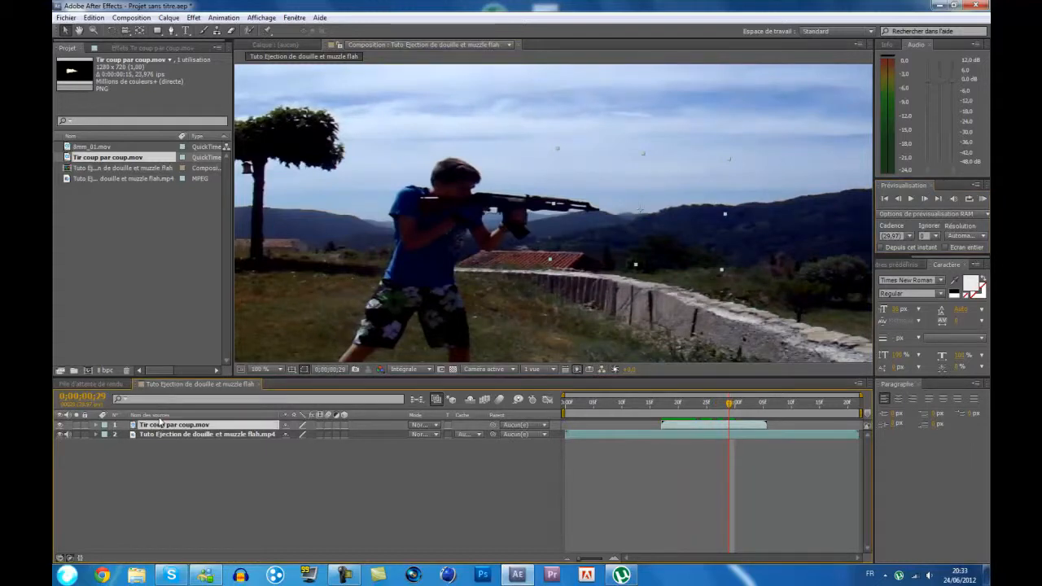
{"action": "key", "text": "ctrl+d"}
{"action": "left_click_drag", "start_coordinate": [715, 429], "coordinate": [780, 432]}
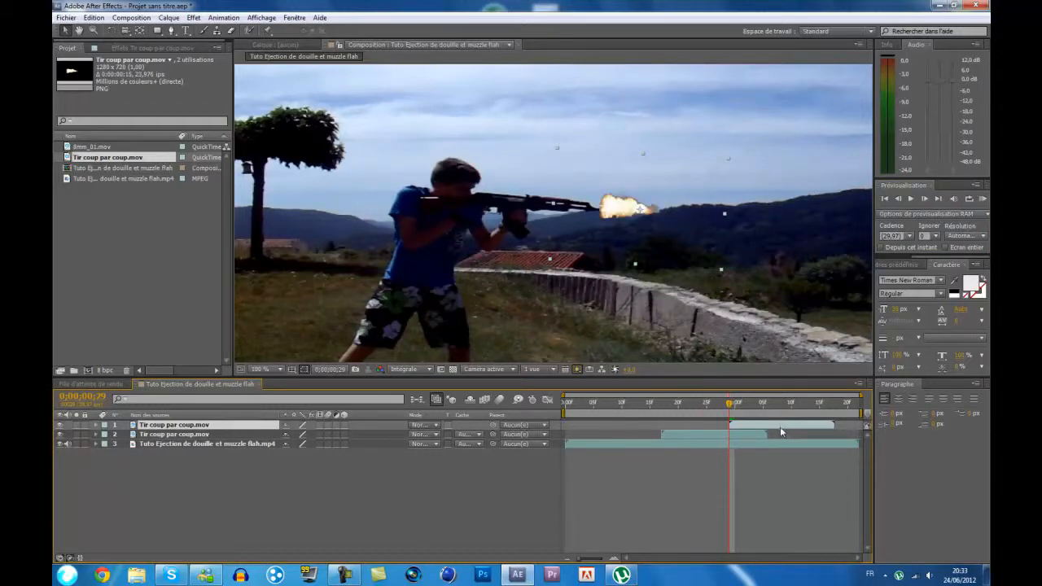
{"action": "left_click", "coordinate": [649, 237]}
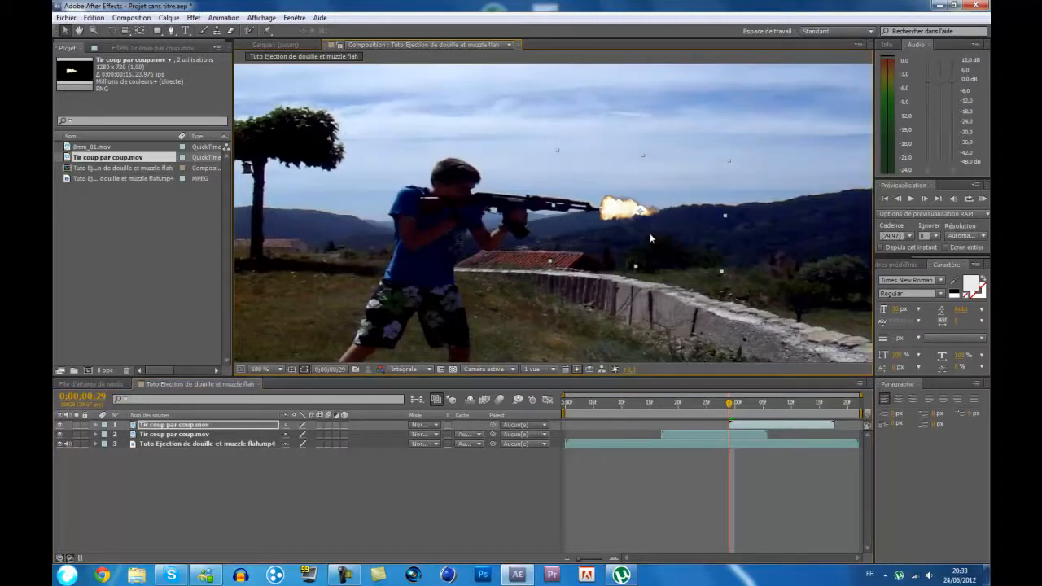
Step: Add a third copy of the muzzle flash layer starting at 0;00;01;08 and nudge it into line with the barrel
{"action": "left_click", "coordinate": [925, 199]}
{"action": "left_click", "coordinate": [925, 199]}
{"action": "left_click", "coordinate": [925, 199]}
{"action": "left_click", "coordinate": [925, 198]}
{"action": "left_click", "coordinate": [925, 199]}
{"action": "left_click", "coordinate": [926, 199]}
{"action": "left_click", "coordinate": [926, 198]}
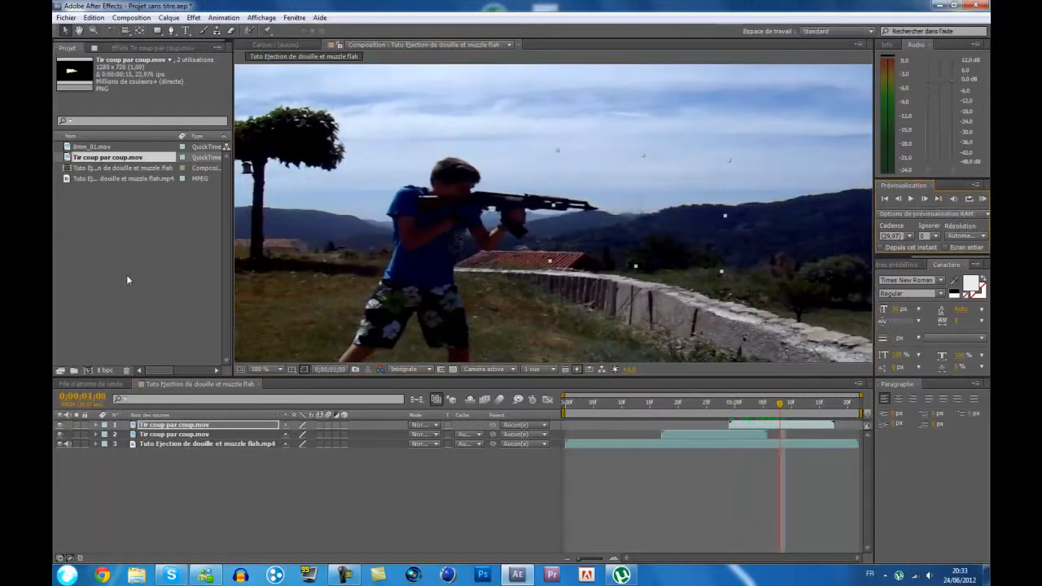
{"action": "key", "text": "ctrl+v"}
{"action": "left_click_drag", "start_coordinate": [706, 428], "coordinate": [826, 432]}
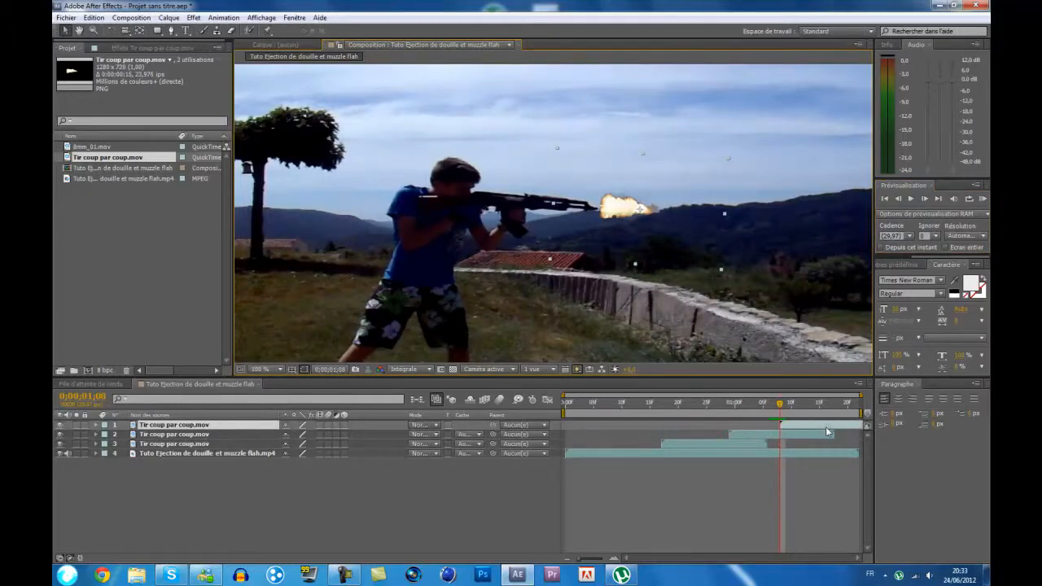
{"action": "left_click_drag", "start_coordinate": [639, 235], "coordinate": [637, 235]}
{"action": "key", "text": "Return"}
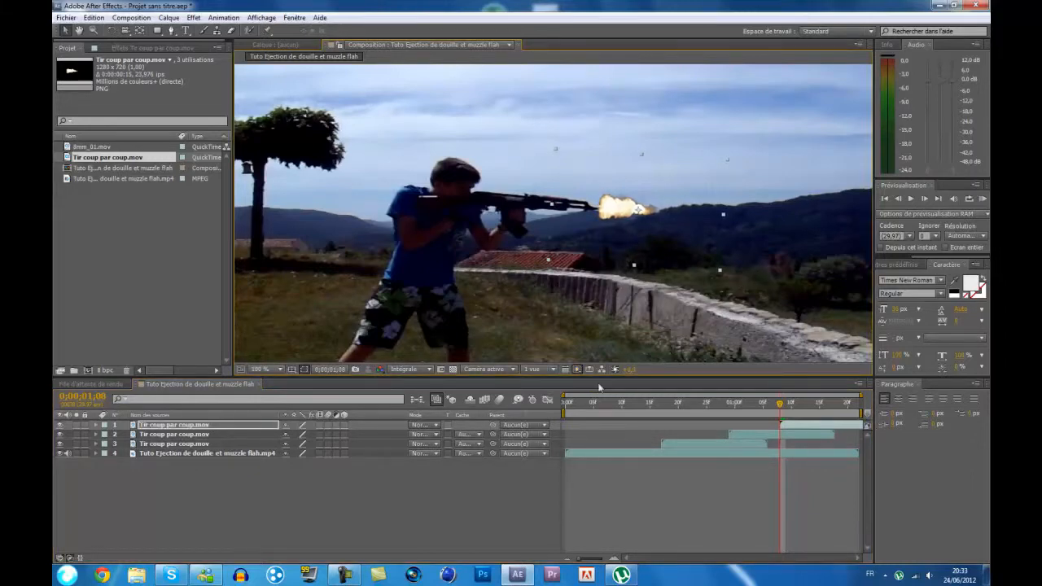
Step: Preview the three muzzle flashes by playing the composition from 0;00;00;09
{"action": "scroll", "coordinate": [655, 205], "scroll_direction": "down", "scroll_amount": 1}
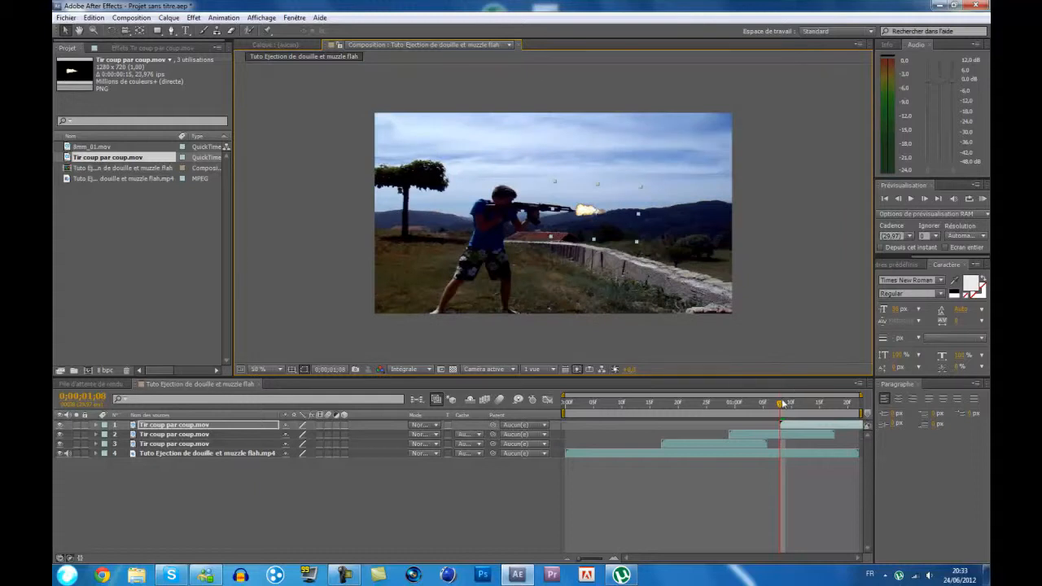
{"action": "left_click_drag", "start_coordinate": [766, 412], "coordinate": [670, 416]}
{"action": "left_click_drag", "start_coordinate": [630, 426], "coordinate": [617, 422]}
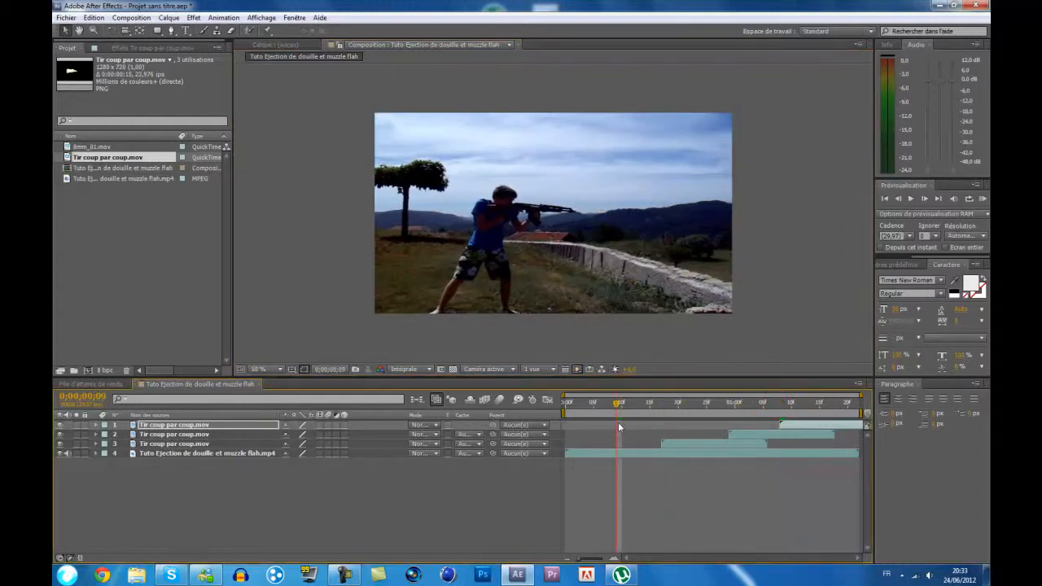
{"action": "key", "text": "space"}
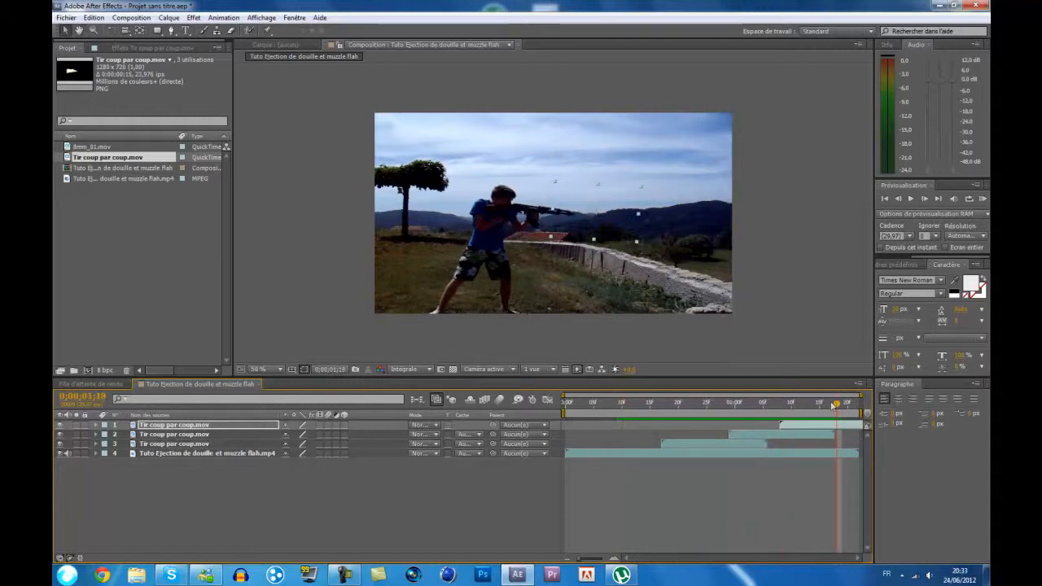
Step: Add 8mm_01.mov as the topmost layer of the composition, with the current time at the first shot, 0;00;00;17
{"action": "left_click_drag", "start_coordinate": [839, 405], "coordinate": [661, 426]}
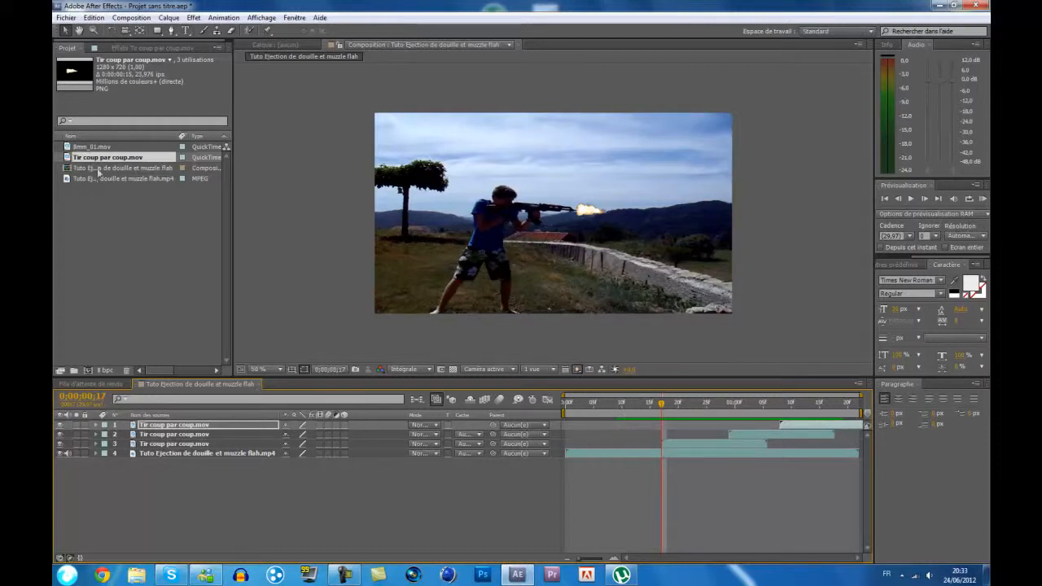
{"action": "left_click_drag", "start_coordinate": [95, 146], "coordinate": [130, 420]}
{"action": "scroll", "coordinate": [574, 232], "scroll_direction": "up", "scroll_amount": 2}
{"action": "scroll", "coordinate": [575, 232], "scroll_direction": "down", "scroll_amount": 2}
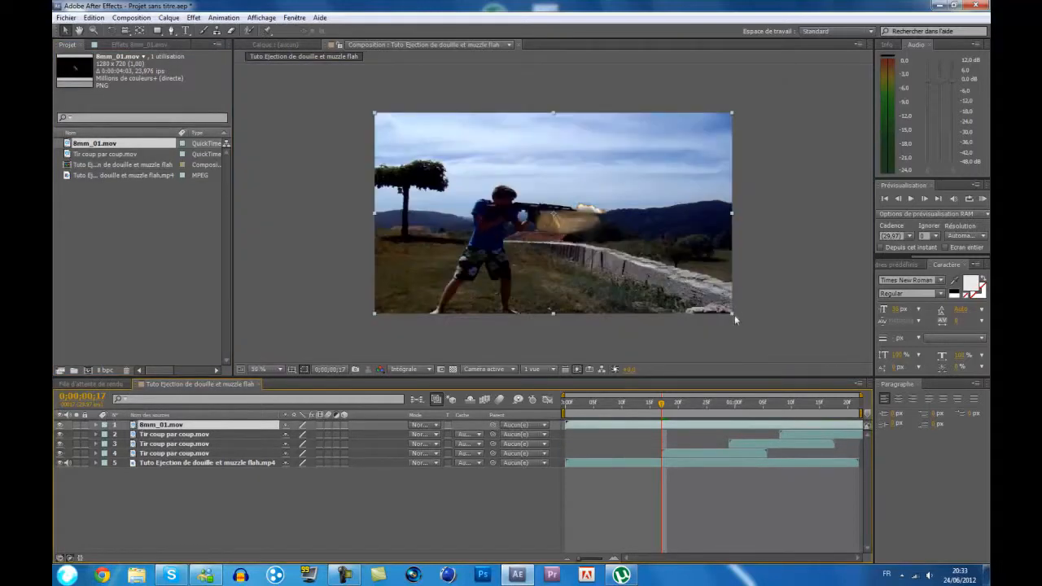
Step: Scale the 8mm_01.mov shell layer down to a small strip and place it over the rifle's ejection port
{"action": "left_click_drag", "start_coordinate": [734, 318], "coordinate": [537, 212]}
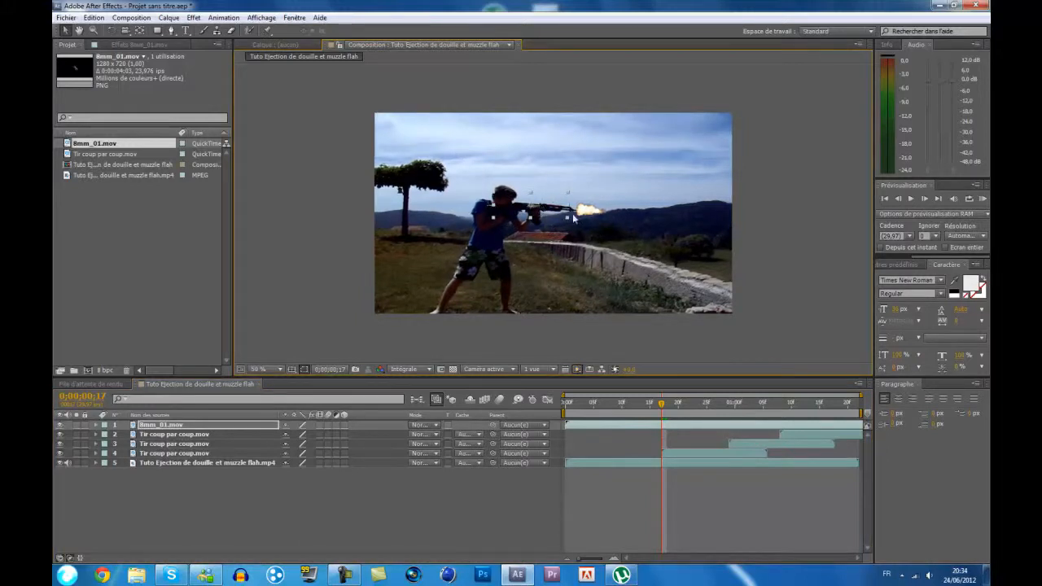
{"action": "left_click_drag", "start_coordinate": [544, 204], "coordinate": [547, 205]}
{"action": "scroll", "coordinate": [550, 206], "scroll_direction": "up", "scroll_amount": 1}
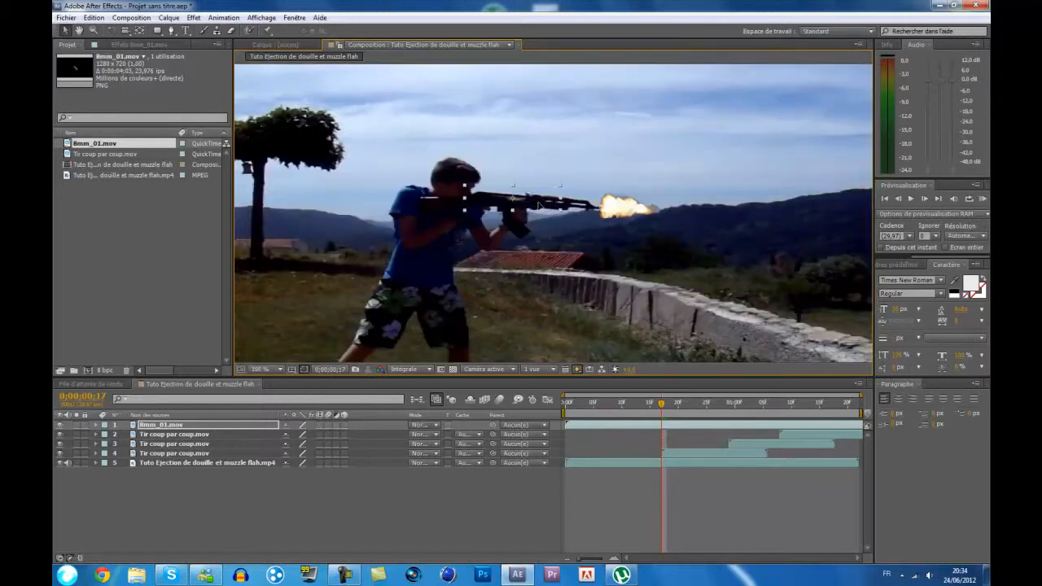
{"action": "key", "text": "w"}
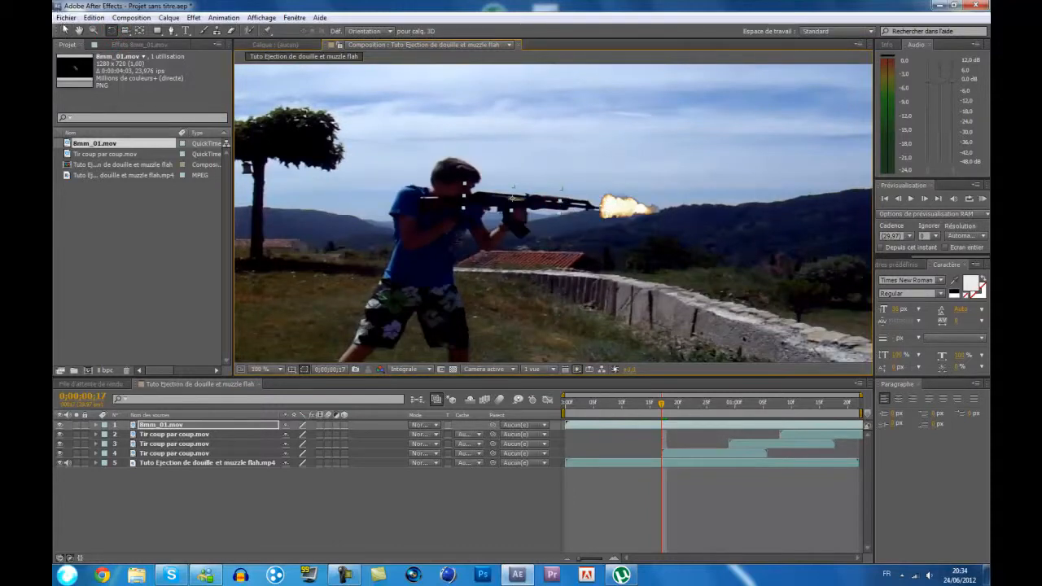
{"action": "key", "text": "v"}
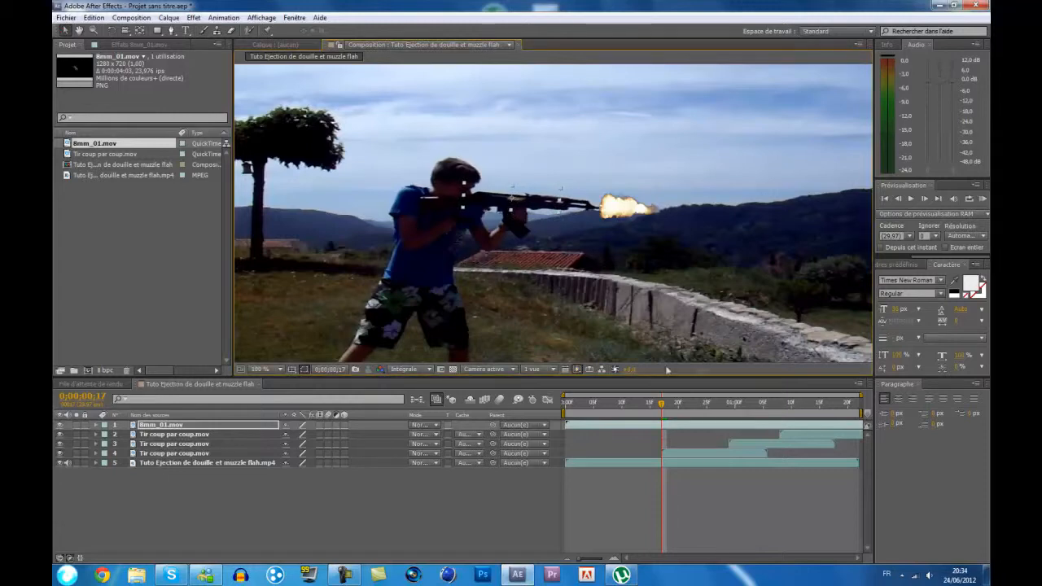
Step: Shift the 8mm_01.mov layer in time so it starts with the first muzzle flash at 0;00;00;17
{"action": "scroll", "coordinate": [722, 385], "scroll_direction": "up", "scroll_amount": 1}
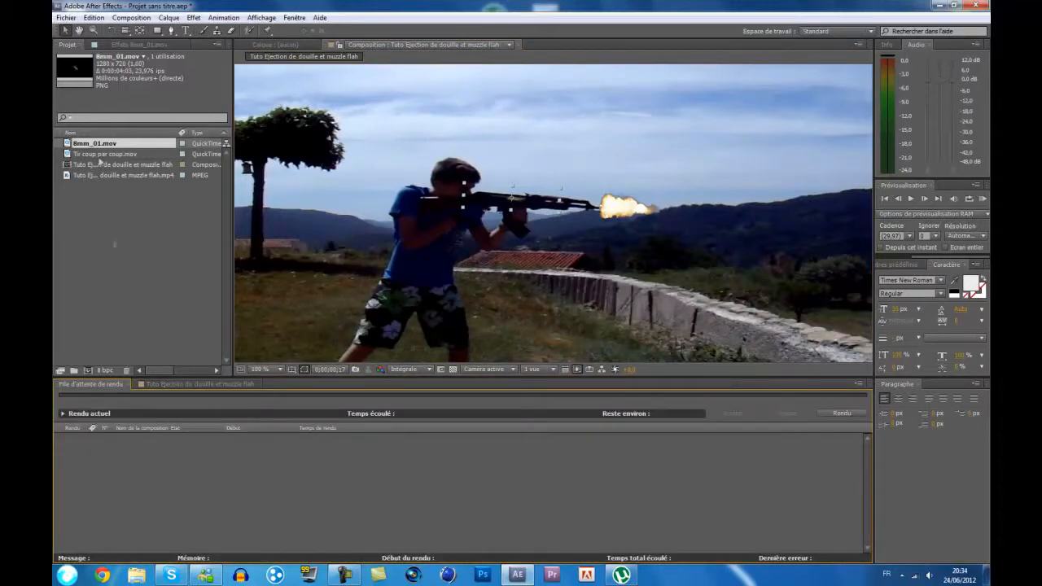
{"action": "left_click", "coordinate": [195, 384]}
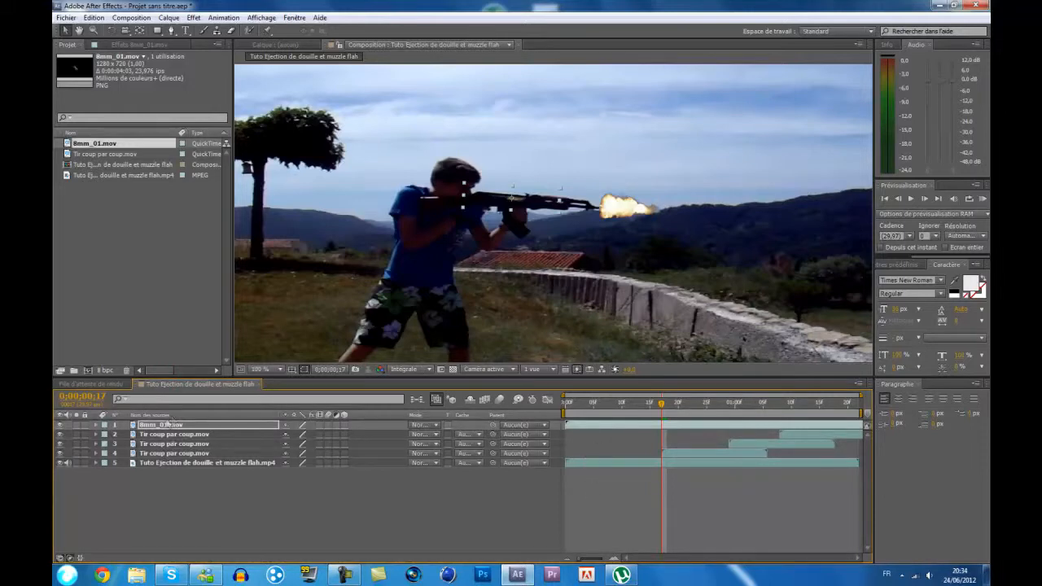
{"action": "left_click", "coordinate": [174, 462]}
{"action": "scroll", "coordinate": [537, 259], "scroll_direction": "down", "scroll_amount": 2}
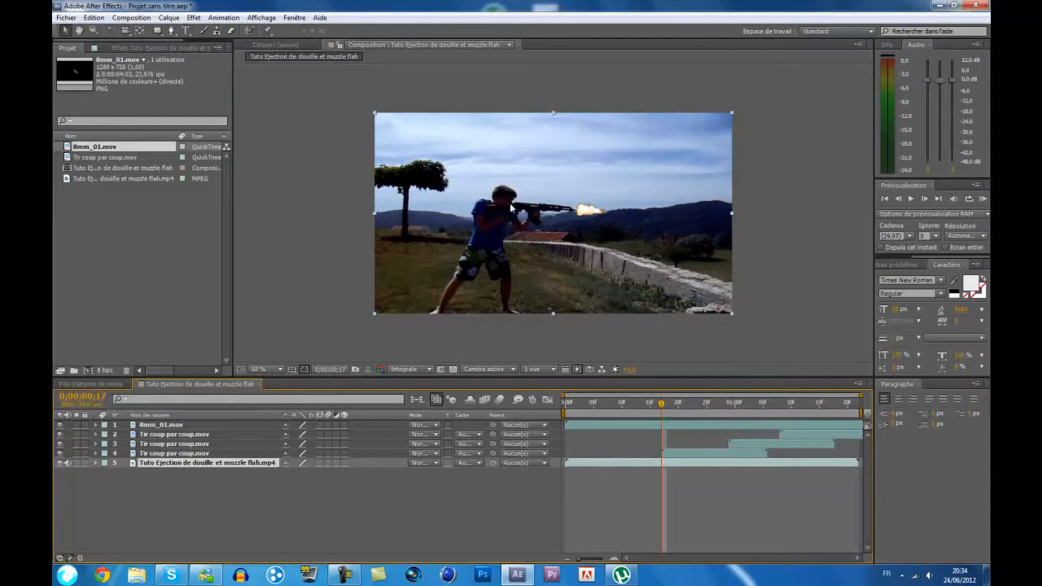
{"action": "left_click", "coordinate": [638, 423]}
{"action": "double_click", "coordinate": [638, 423]}
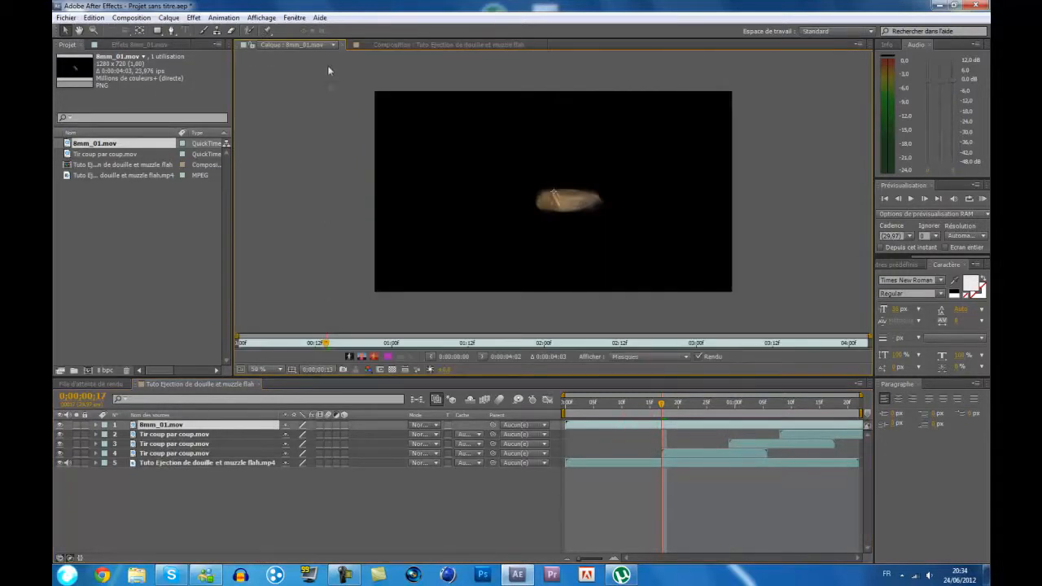
{"action": "left_click", "coordinate": [393, 44]}
{"action": "left_click_drag", "start_coordinate": [625, 425], "coordinate": [664, 430]}
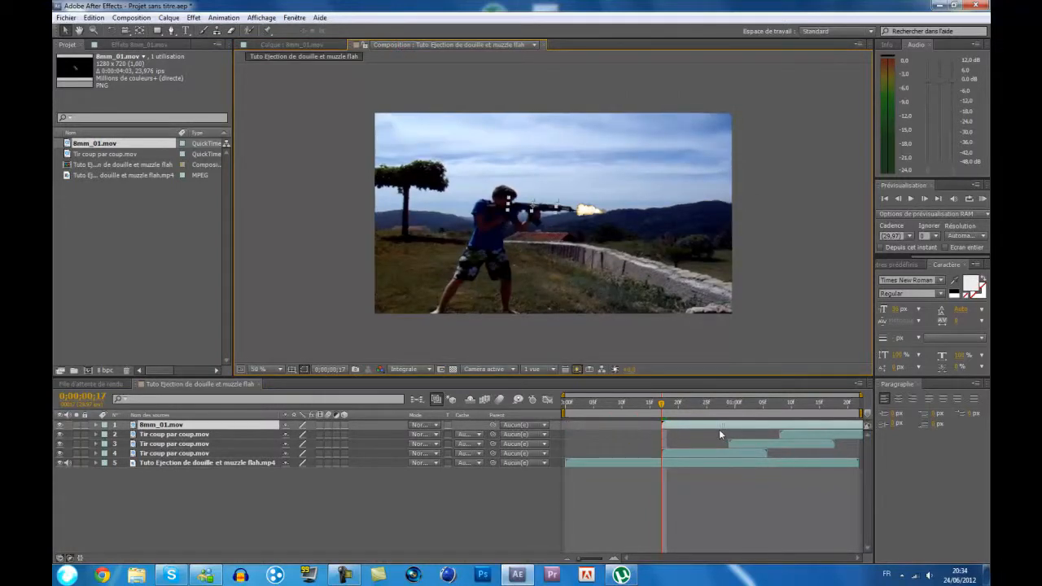
Step: Rotate the shell layer counter-clockwise to about -16.4° and keep it over the rifle's ejection port
{"action": "scroll", "coordinate": [575, 266], "scroll_direction": "up", "scroll_amount": 2}
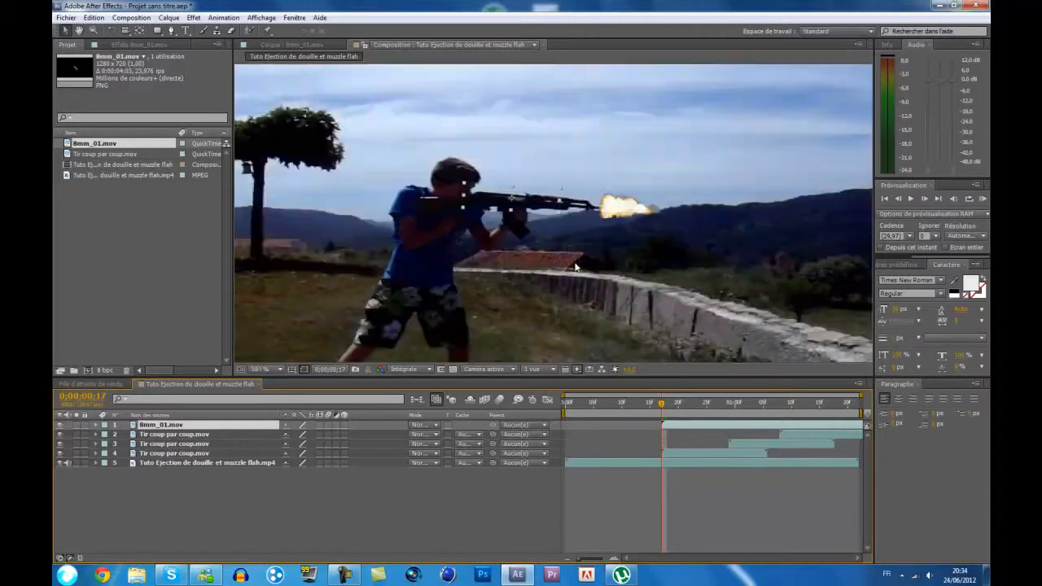
{"action": "scroll", "coordinate": [574, 266], "scroll_direction": "down", "scroll_amount": 2}
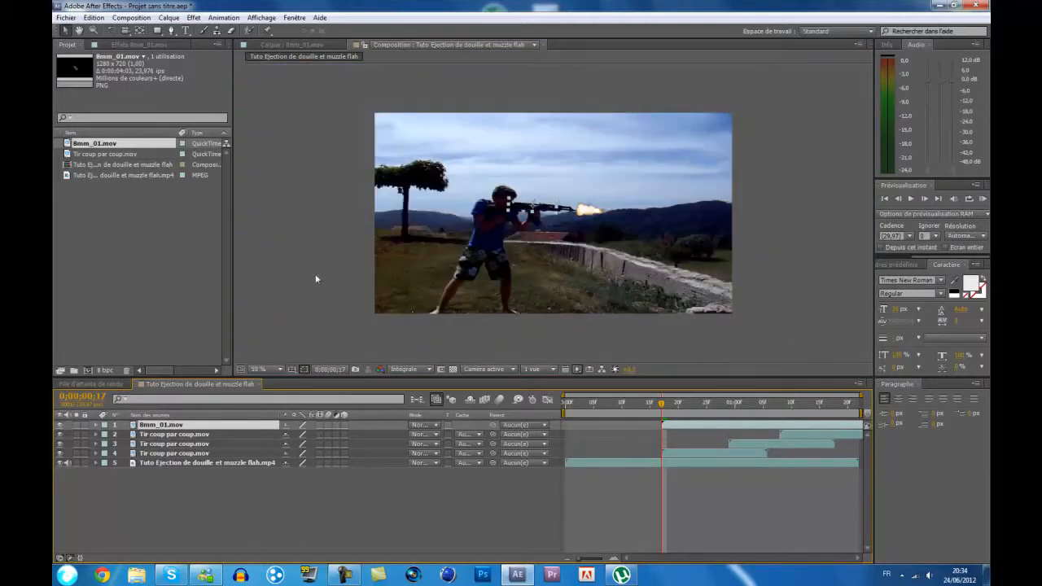
{"action": "left_click", "coordinate": [111, 30]}
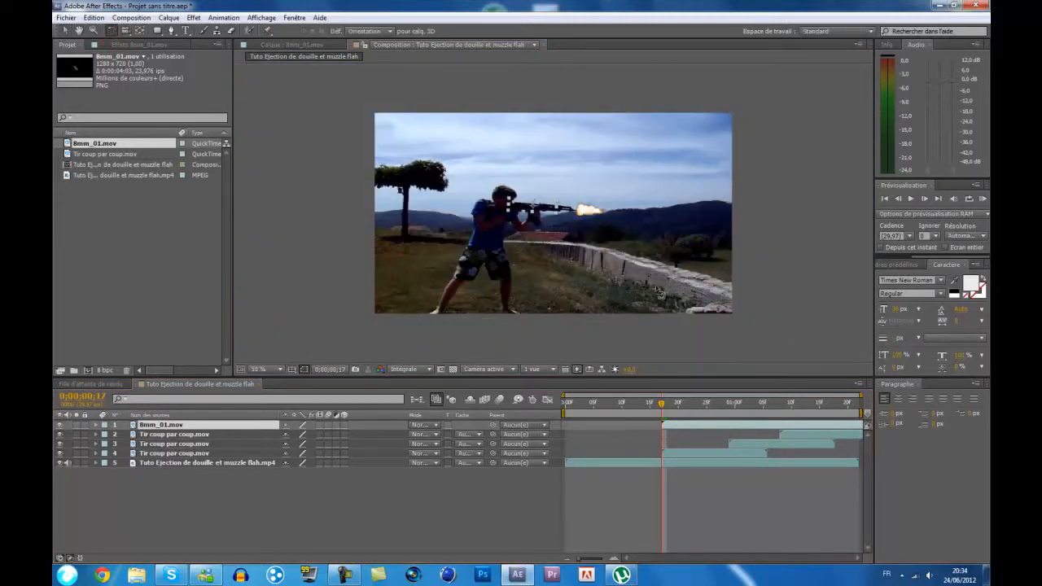
{"action": "scroll", "coordinate": [558, 226], "scroll_direction": "up", "scroll_amount": 2}
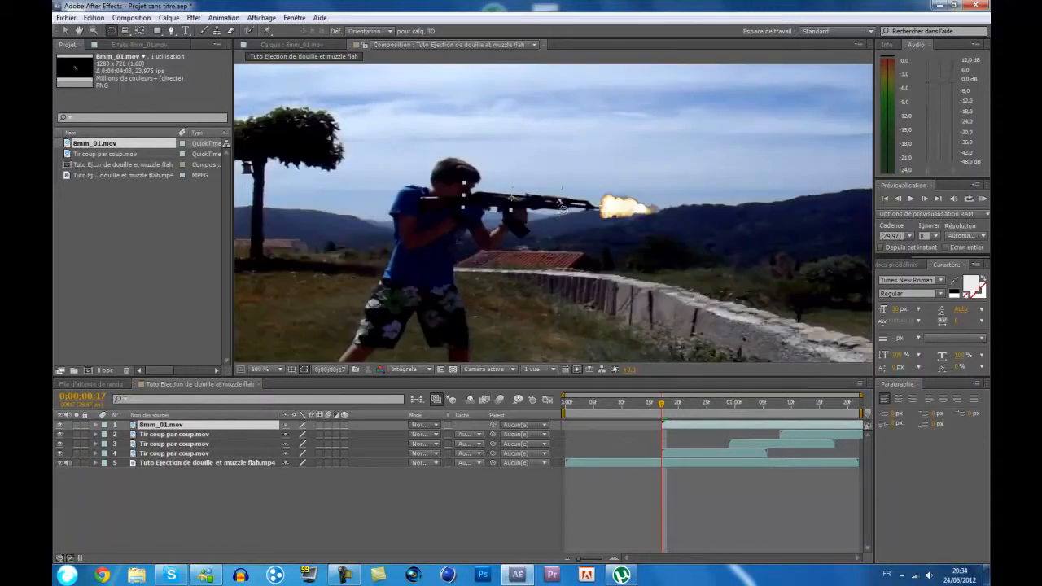
{"action": "left_click_drag", "start_coordinate": [559, 202], "coordinate": [561, 190]}
{"action": "left_click", "coordinate": [64, 31]}
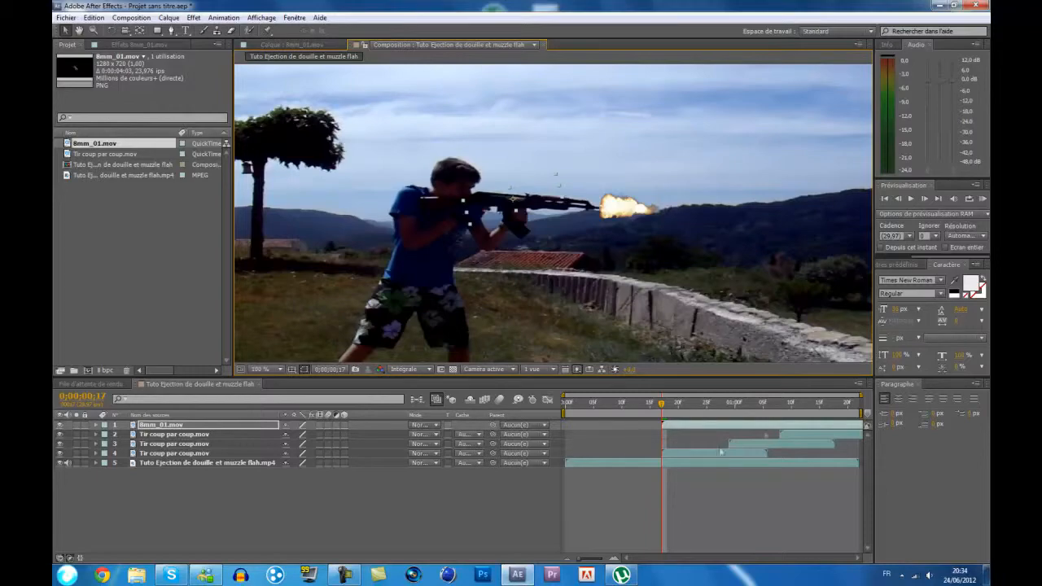
{"action": "scroll", "coordinate": [505, 255], "scroll_direction": "down", "scroll_amount": 3}
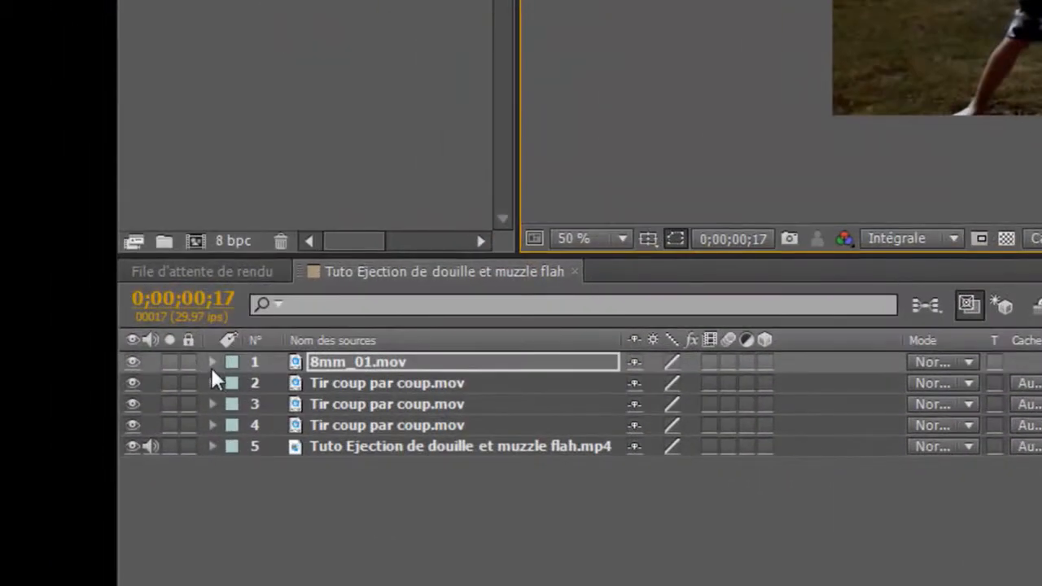
Step: Keyframe the shell layer's position at 0;00;00;17, and at 0;00;00;22 move it below the frame near the shooter's rear foot
{"action": "left_click", "coordinate": [212, 362]}
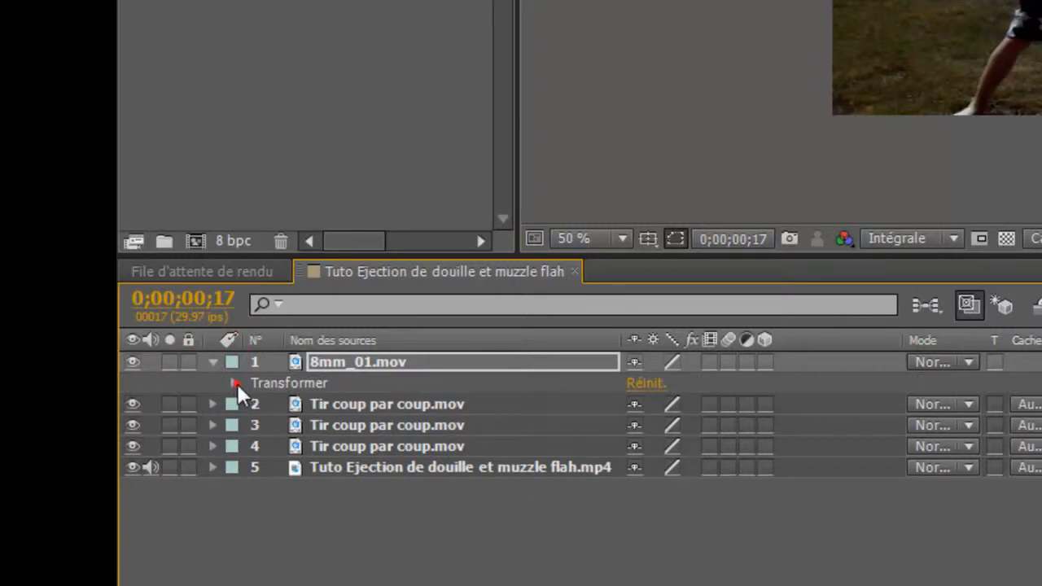
{"action": "left_click", "coordinate": [235, 382]}
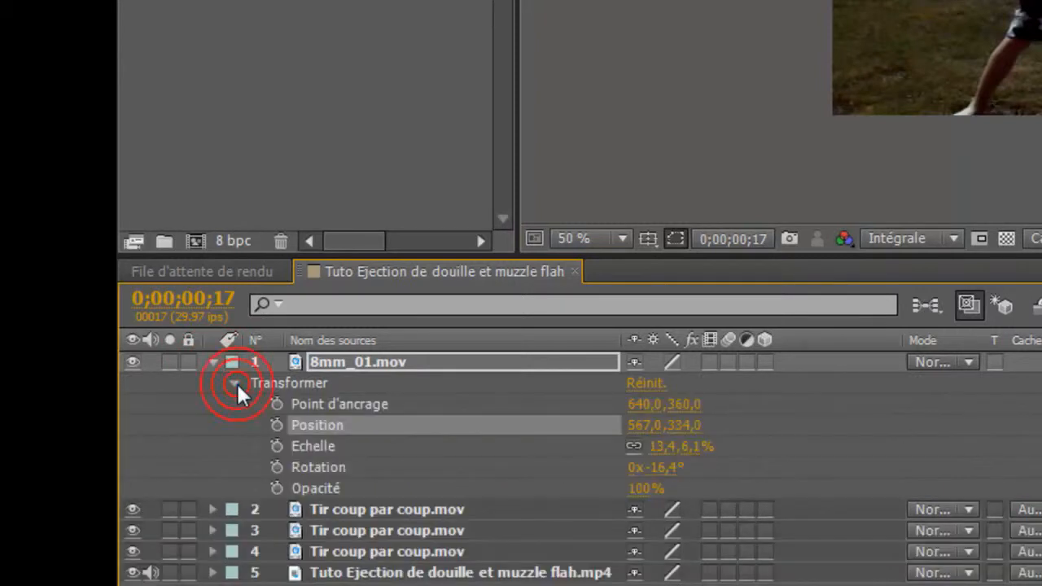
{"action": "left_click", "coordinate": [276, 426]}
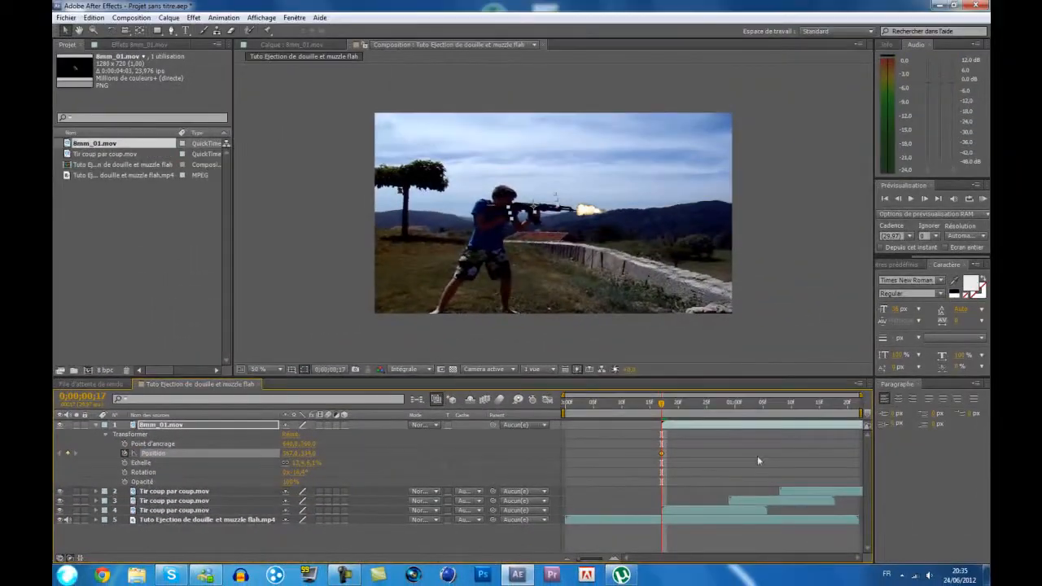
{"action": "left_click_drag", "start_coordinate": [662, 406], "coordinate": [690, 406]}
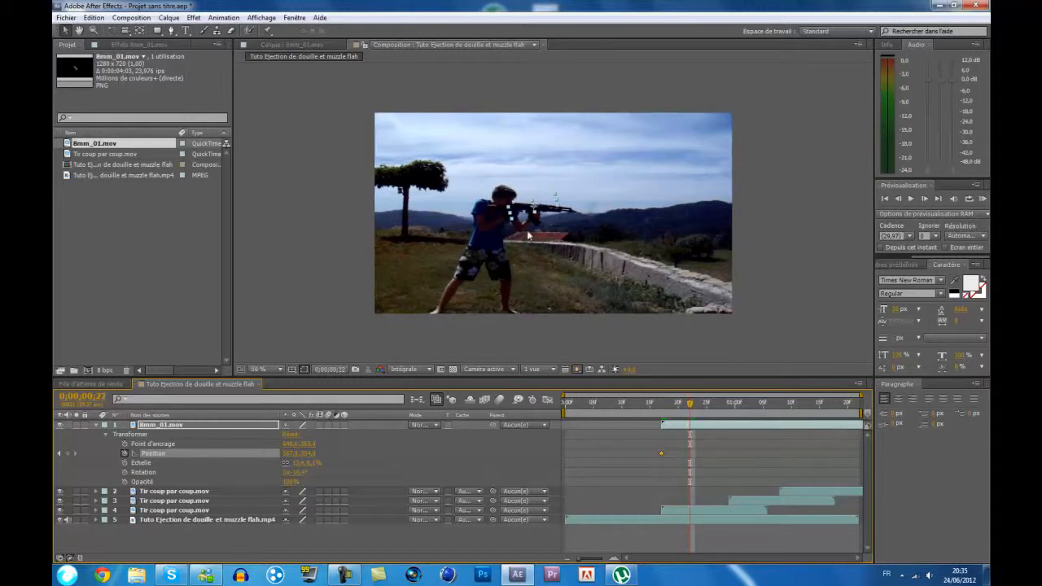
{"action": "left_click_drag", "start_coordinate": [534, 213], "coordinate": [428, 346]}
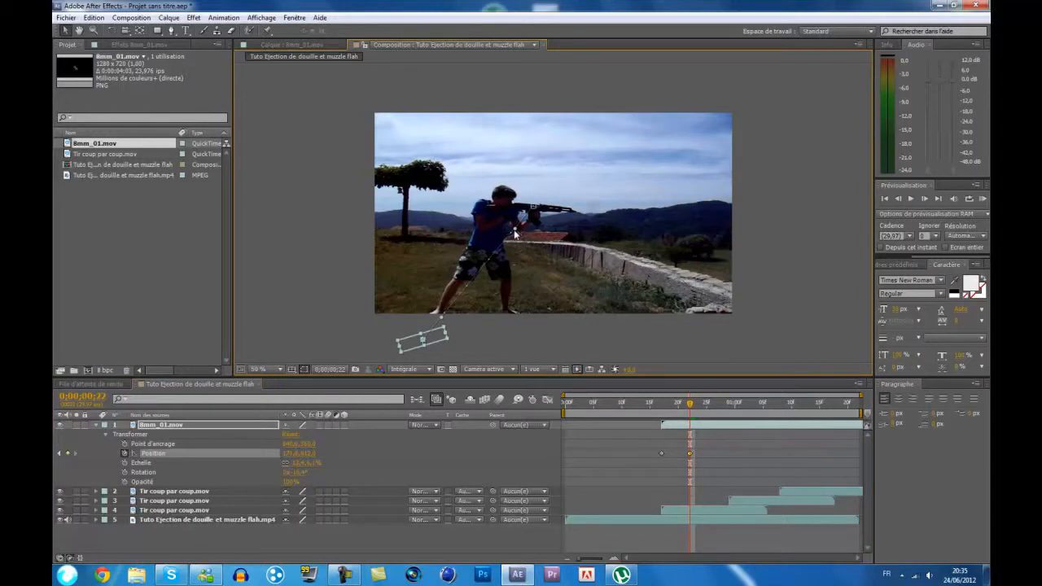
Step: Bend the shell's motion path into a falling arc behind the shooter, and collapse the layer's properties
{"action": "left_click_drag", "start_coordinate": [514, 229], "coordinate": [431, 198]}
{"action": "left_click_drag", "start_coordinate": [442, 320], "coordinate": [414, 304]}
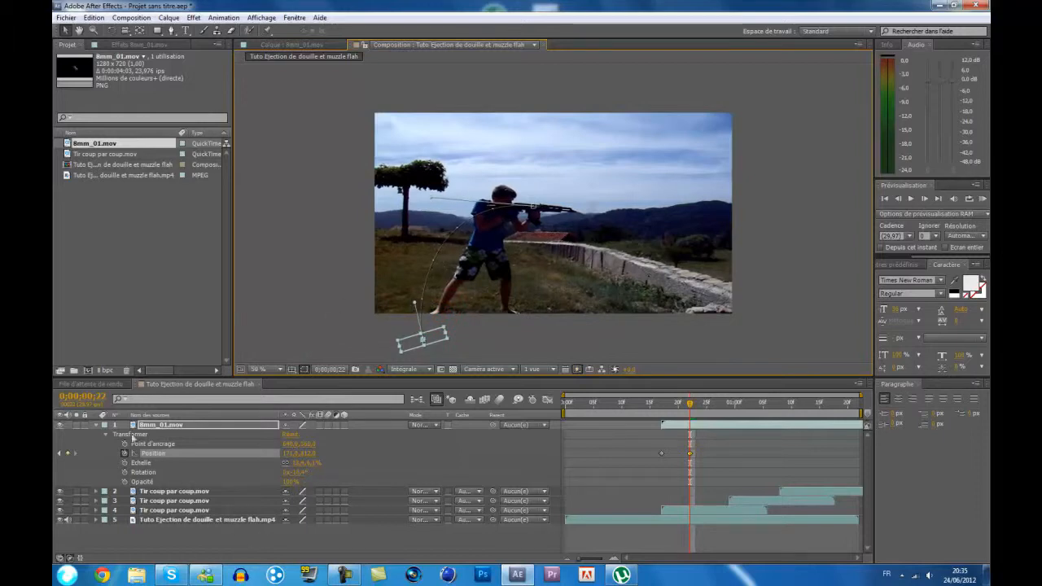
{"action": "left_click", "coordinate": [96, 425]}
{"action": "left_click", "coordinate": [177, 515]}
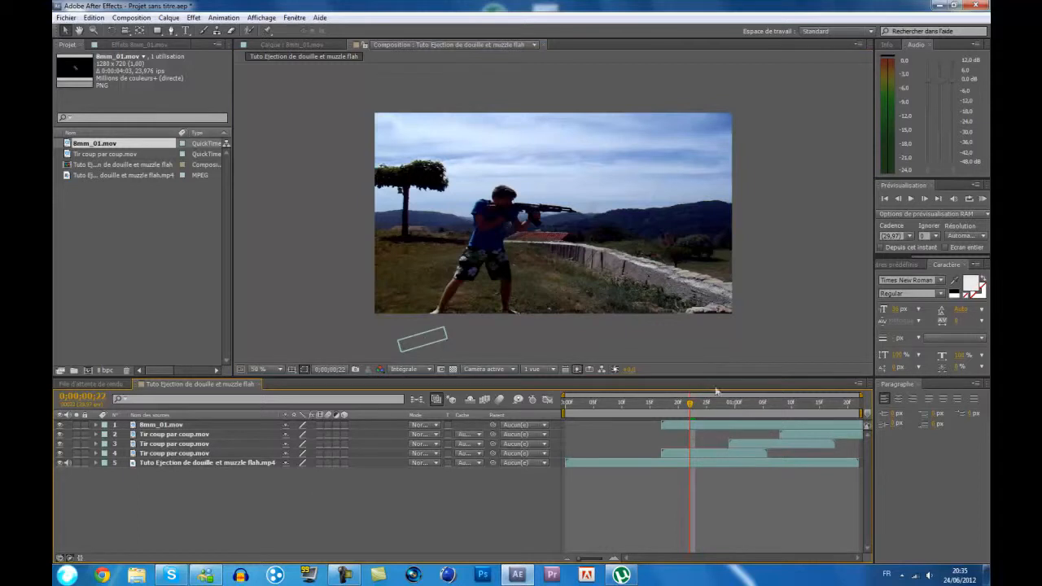
Step: Duplicate the 8mm_01.mov layer for the second shot and start the copy at 0;00;00;29
{"action": "left_click_drag", "start_coordinate": [690, 402], "coordinate": [731, 404]}
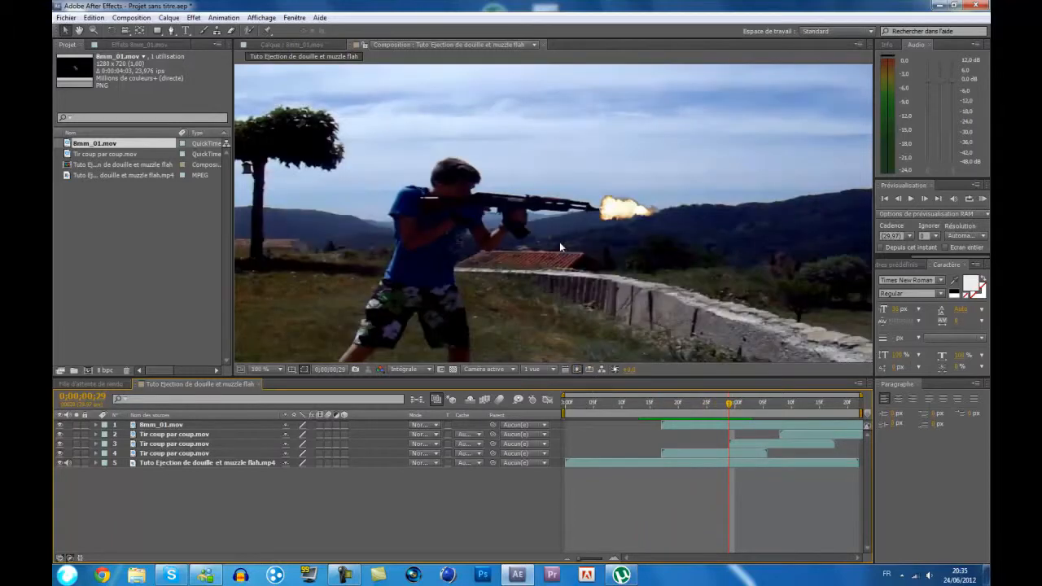
{"action": "left_click_drag", "start_coordinate": [143, 426], "coordinate": [154, 420]}
{"action": "key", "text": "ctrl+d"}
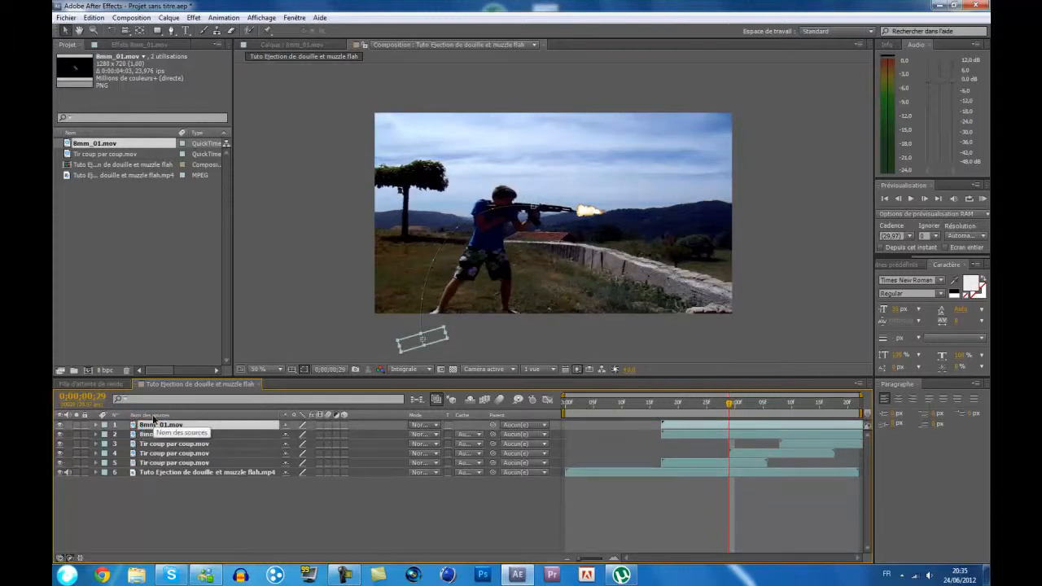
{"action": "mouse_move", "coordinate": [697, 424]}
{"action": "left_mouse_down"}
{"action": "mouse_move", "coordinate": [775, 427]}
{"action": "mouse_move", "coordinate": [762, 417]}
{"action": "left_mouse_up"}
{"action": "scroll", "coordinate": [642, 269], "scroll_direction": "up", "scroll_amount": 1}
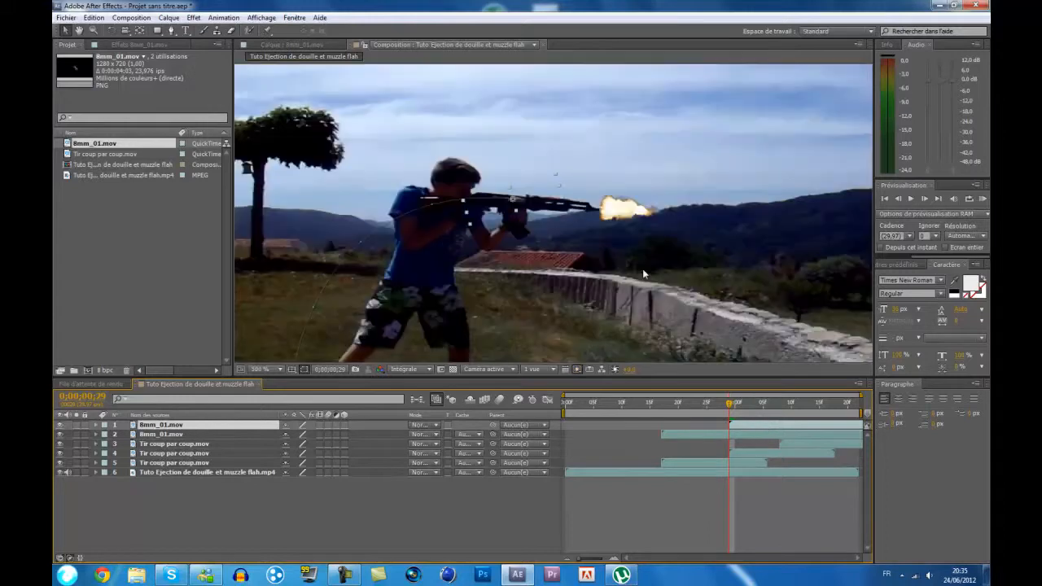
{"action": "scroll", "coordinate": [581, 230], "scroll_direction": "down", "scroll_amount": 1}
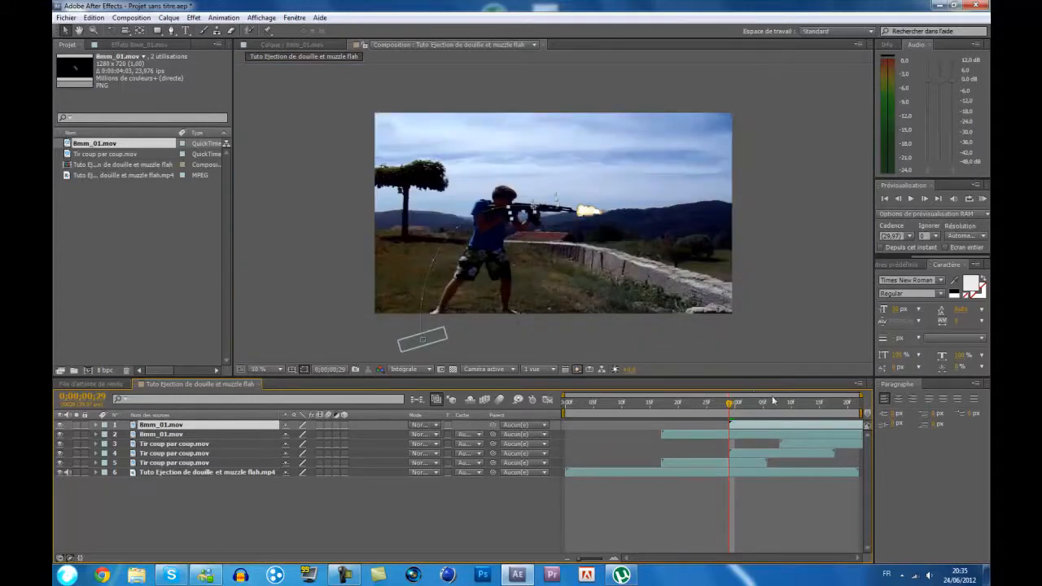
Step: Play back the first two shots from about 0;00;00;15 to check the shell ejections
{"action": "left_click_drag", "start_coordinate": [728, 401], "coordinate": [651, 402]}
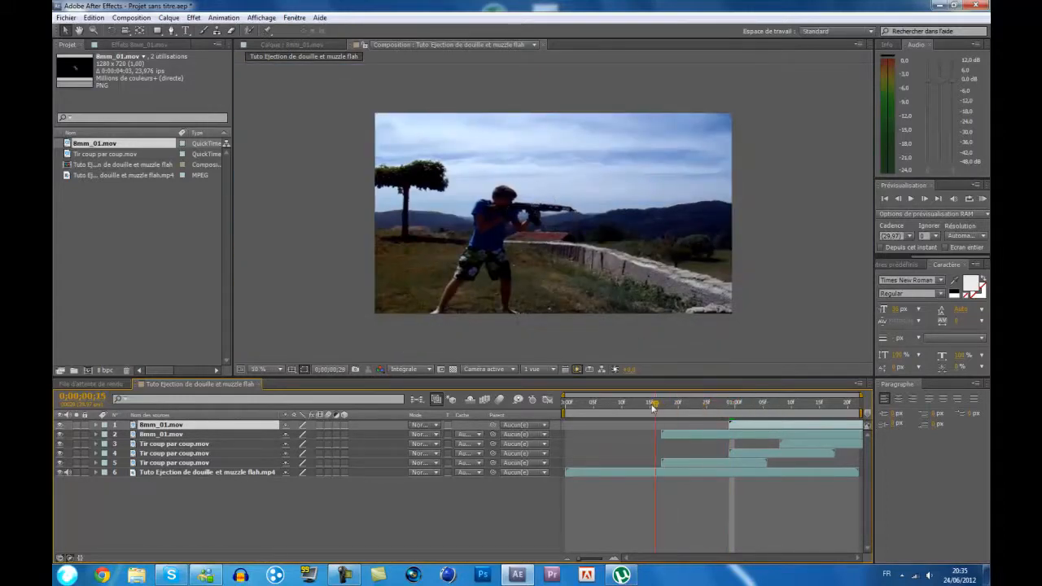
{"action": "key", "text": "space"}
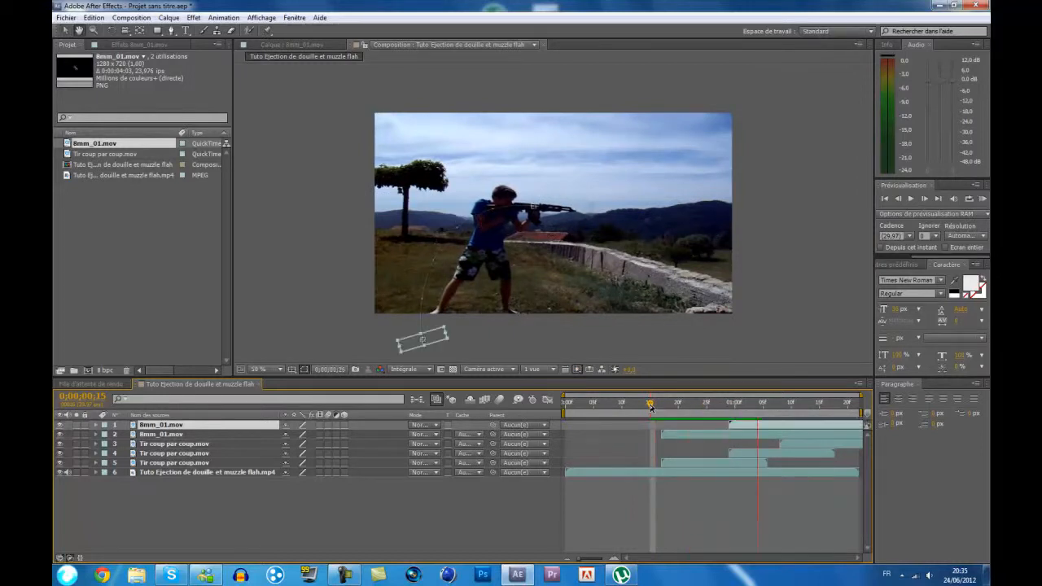
{"action": "key", "text": "space"}
{"action": "left_click", "coordinate": [364, 553]}
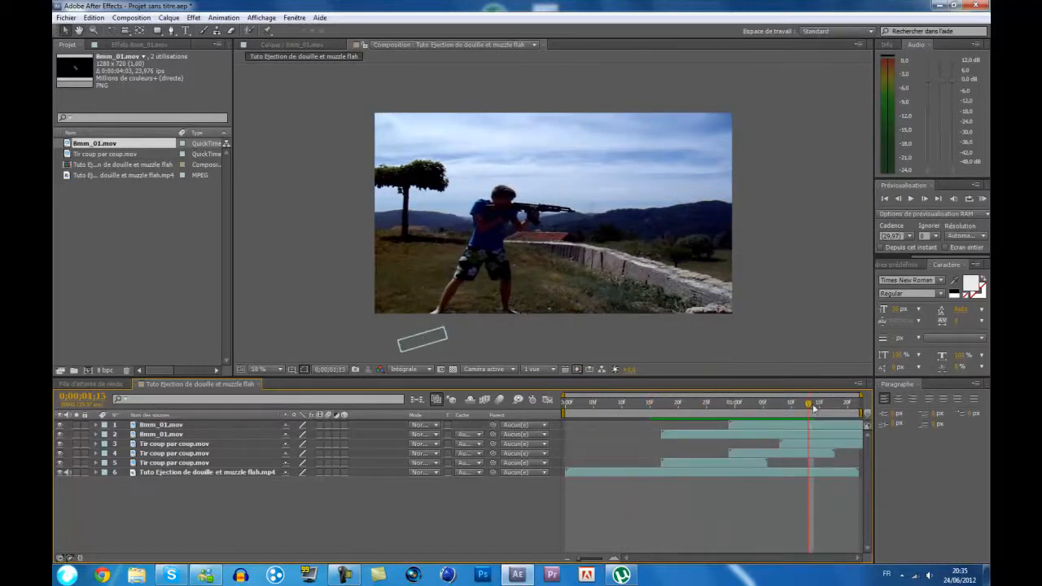
{"action": "left_click_drag", "start_coordinate": [812, 405], "coordinate": [657, 418]}
{"action": "key", "text": "space"}
{"action": "key", "text": "space"}
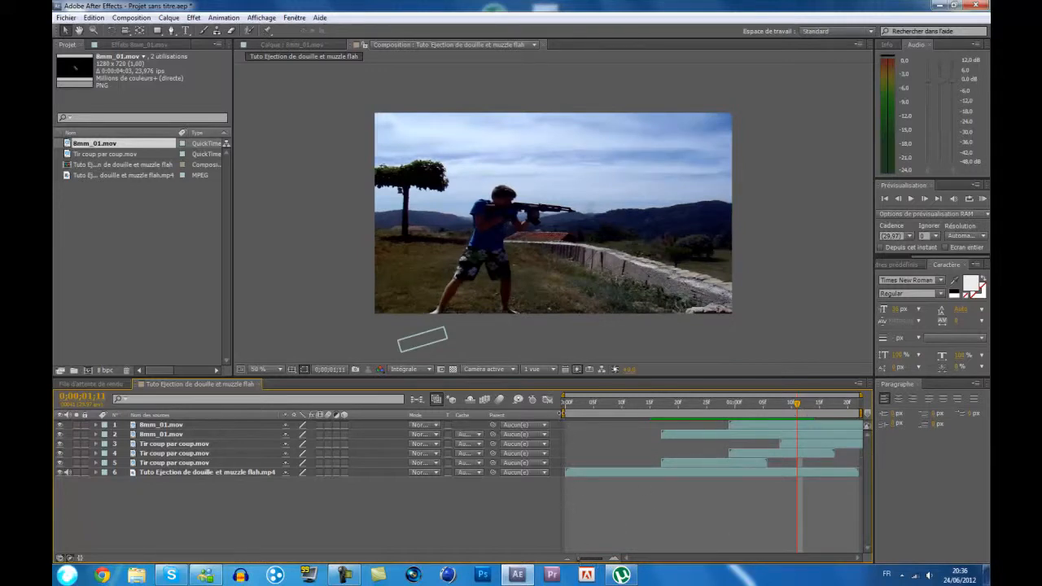
Step: Add a third copy of the 8mm_01.mov layer starting at the third shot, 0;00;01;08
{"action": "mouse_move", "coordinate": [564, 396]}
{"action": "left_mouse_down"}
{"action": "mouse_move", "coordinate": [591, 397]}
{"action": "mouse_move", "coordinate": [563, 395]}
{"action": "left_mouse_up"}
{"action": "left_click_drag", "start_coordinate": [796, 407], "coordinate": [780, 403]}
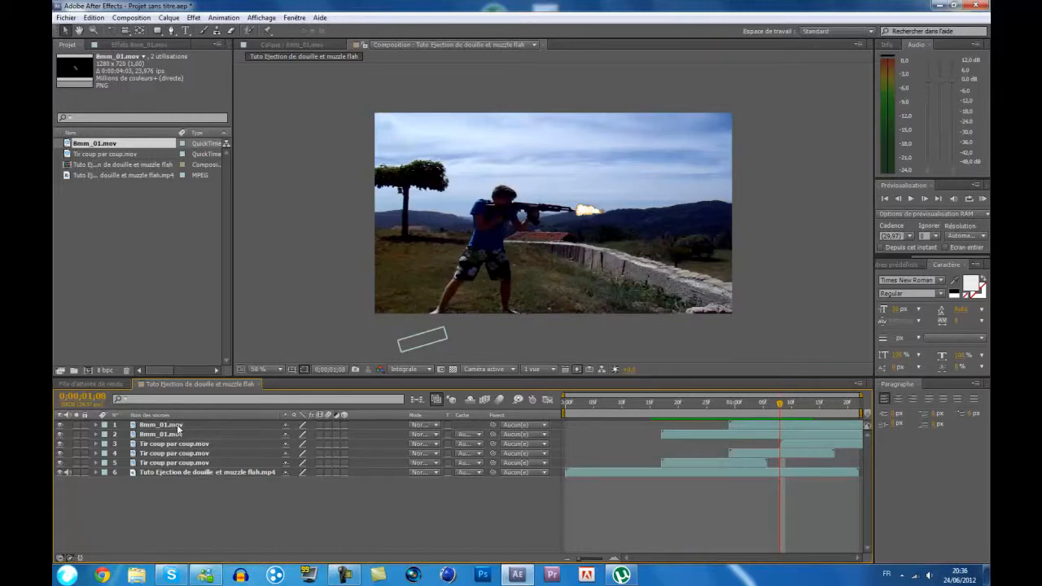
{"action": "key", "text": "ctrl+v"}
{"action": "left_click_drag", "start_coordinate": [735, 425], "coordinate": [854, 425]}
{"action": "scroll", "coordinate": [634, 294], "scroll_direction": "up", "scroll_amount": 2}
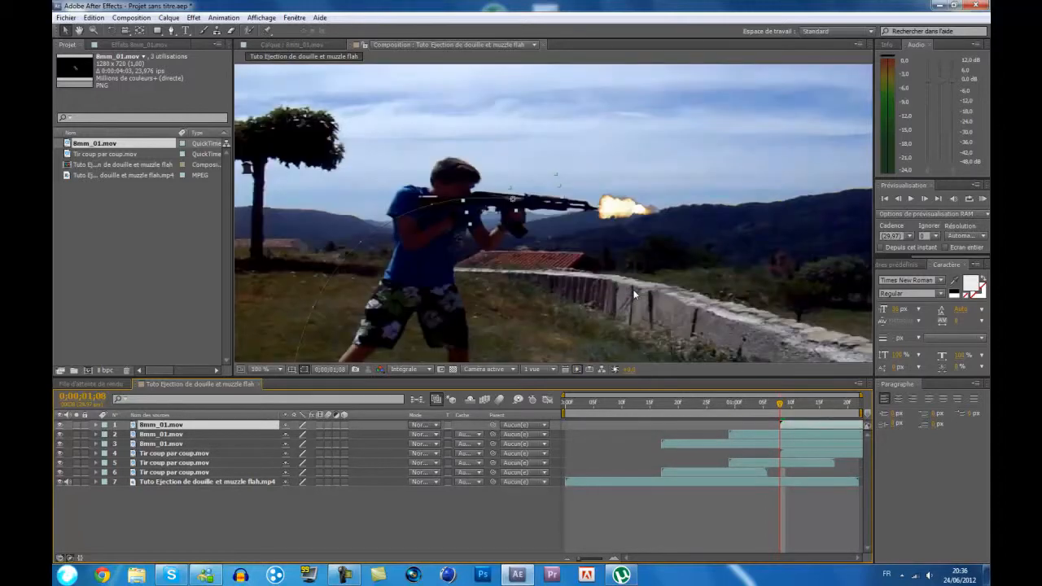
{"action": "scroll", "coordinate": [635, 295], "scroll_direction": "down", "scroll_amount": 2}
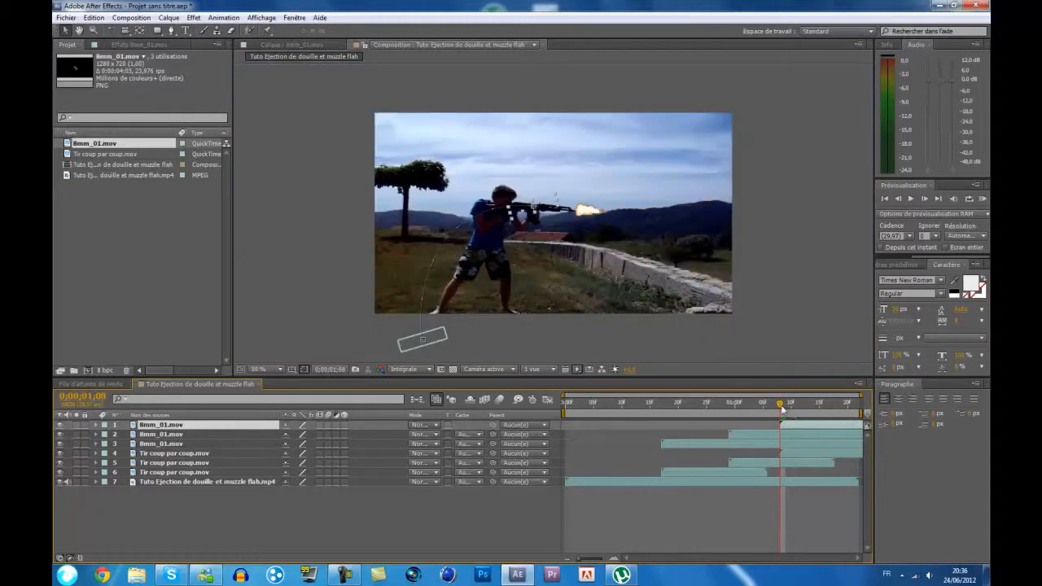
Step: Preview all three shots with flashes and shell ejections from 0;00;00;07
{"action": "left_click_drag", "start_coordinate": [781, 409], "coordinate": [604, 414]}
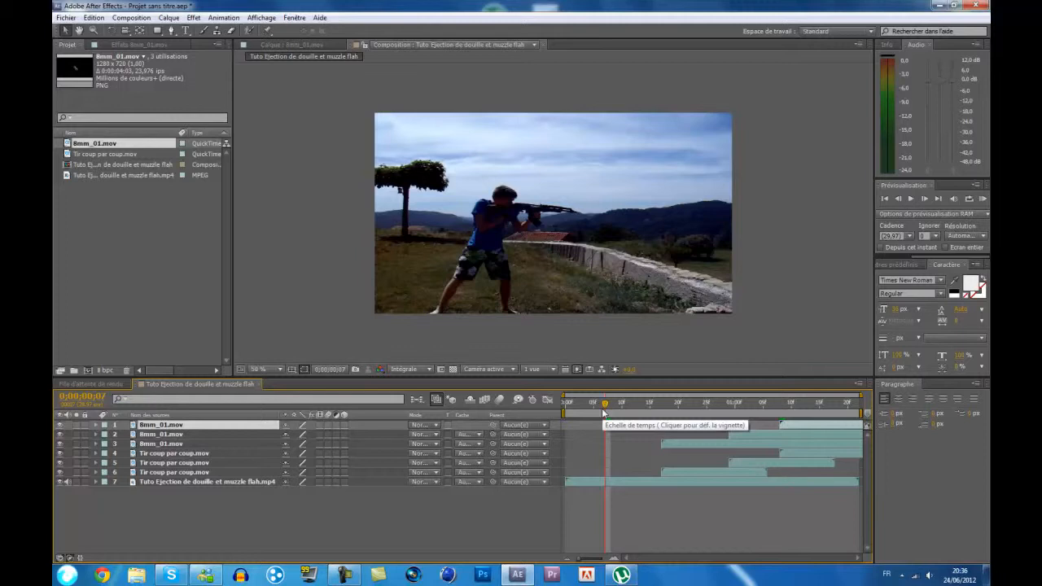
{"action": "key", "text": "space"}
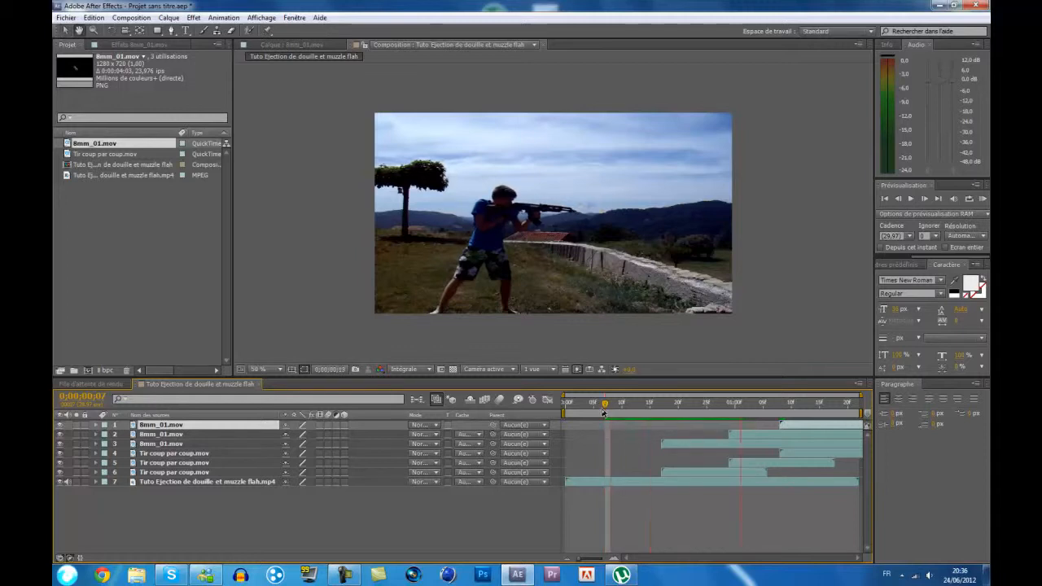